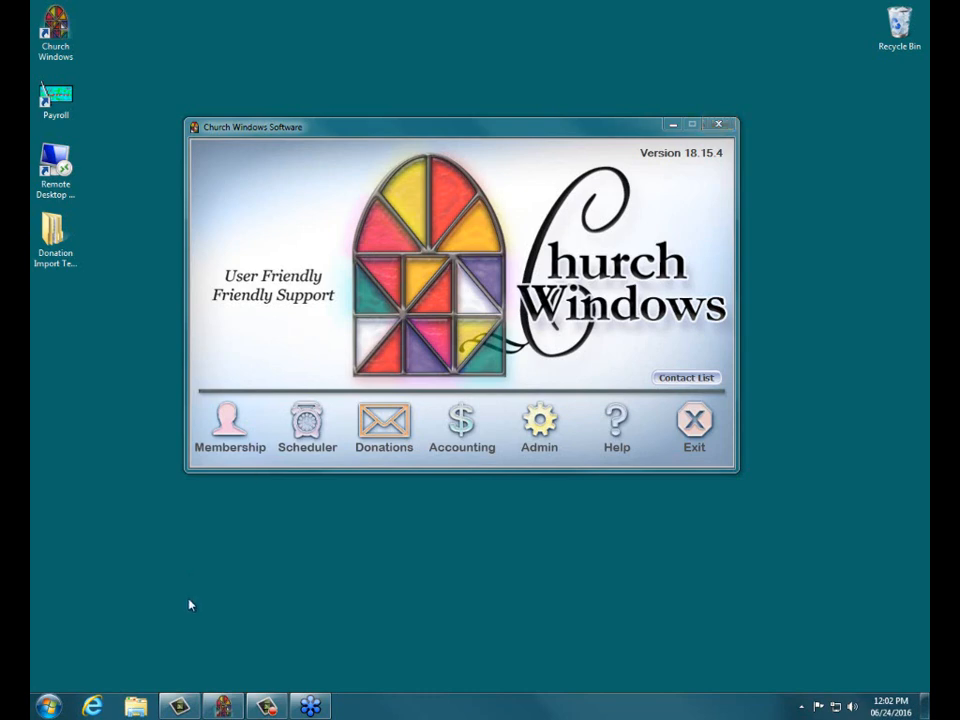
# Check the latest version on the Church Windows website's Download Updates page in Internet Explorer, and close all browser tabs
pyautogui.click(83, 713)
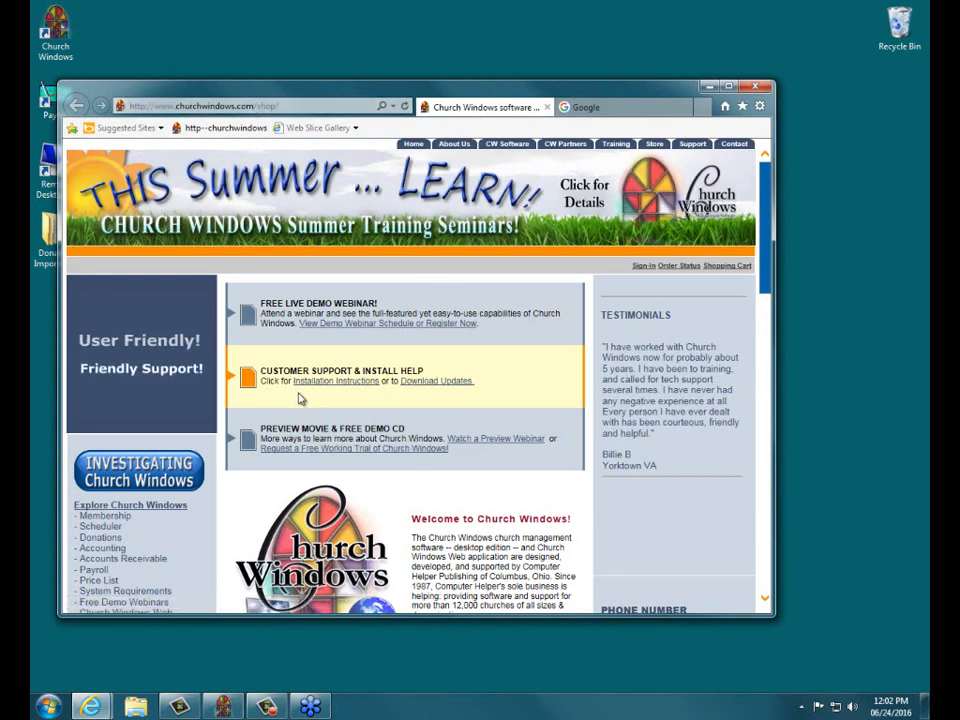
pyautogui.click(446, 385)
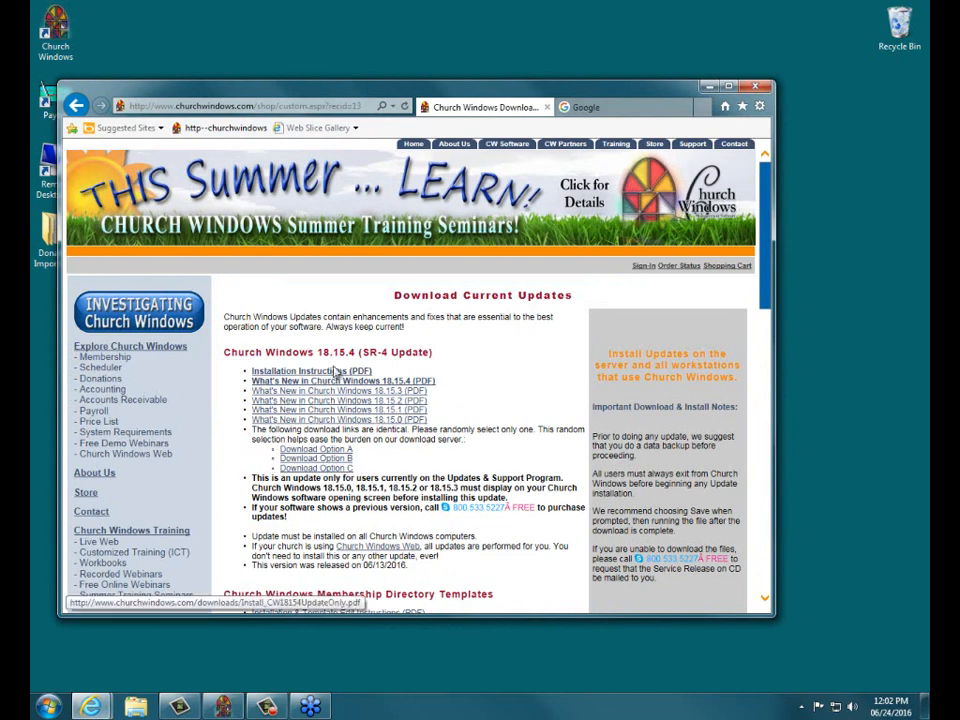
pyautogui.moveTo(260, 352); pyautogui.dragTo(433, 353)
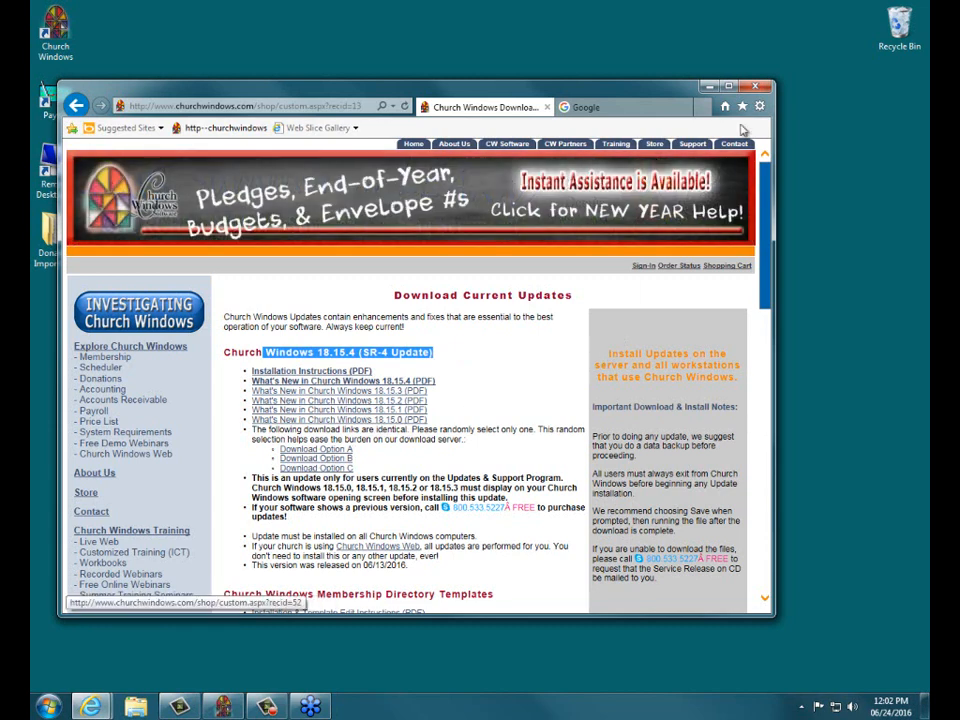
pyautogui.click(758, 89)
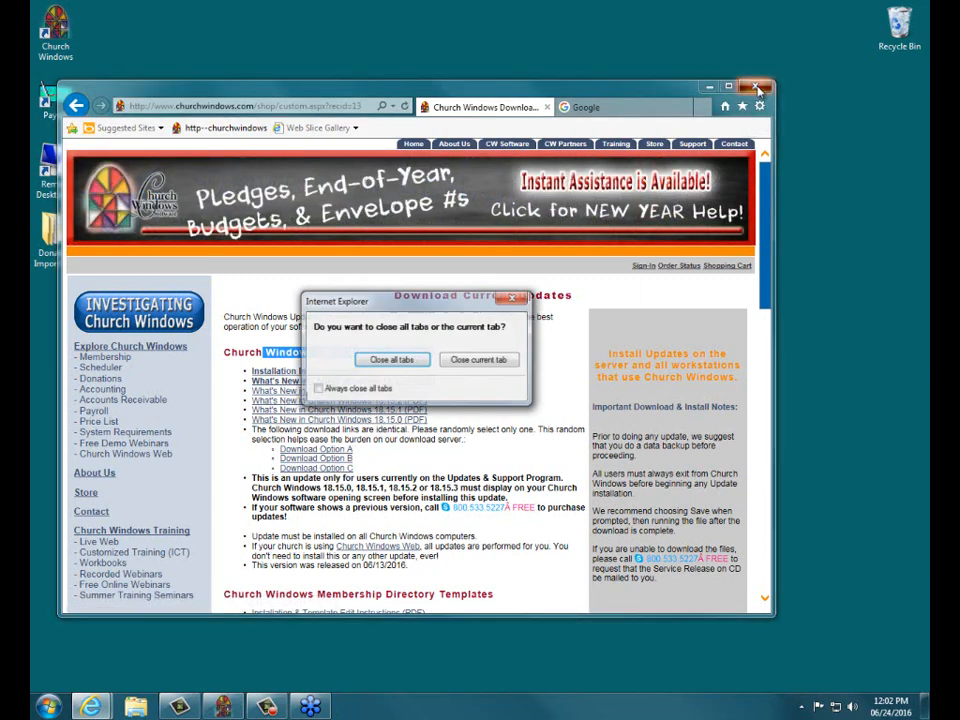
pyautogui.click(386, 364)
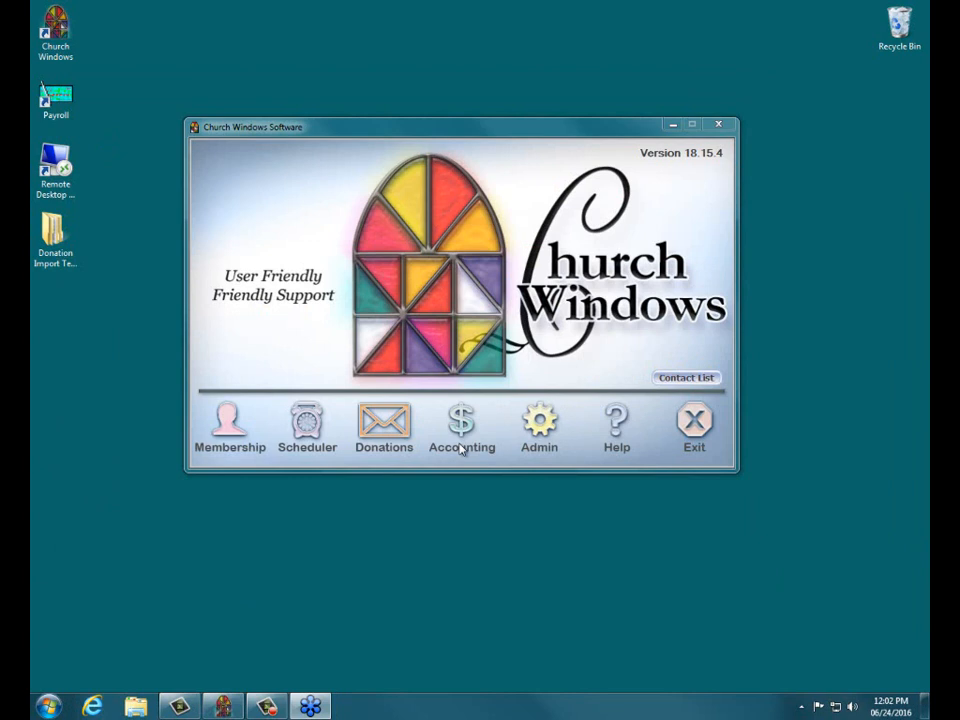
# Open the Donations module and display its giving accounts list at full window size
pyautogui.click(397, 428)
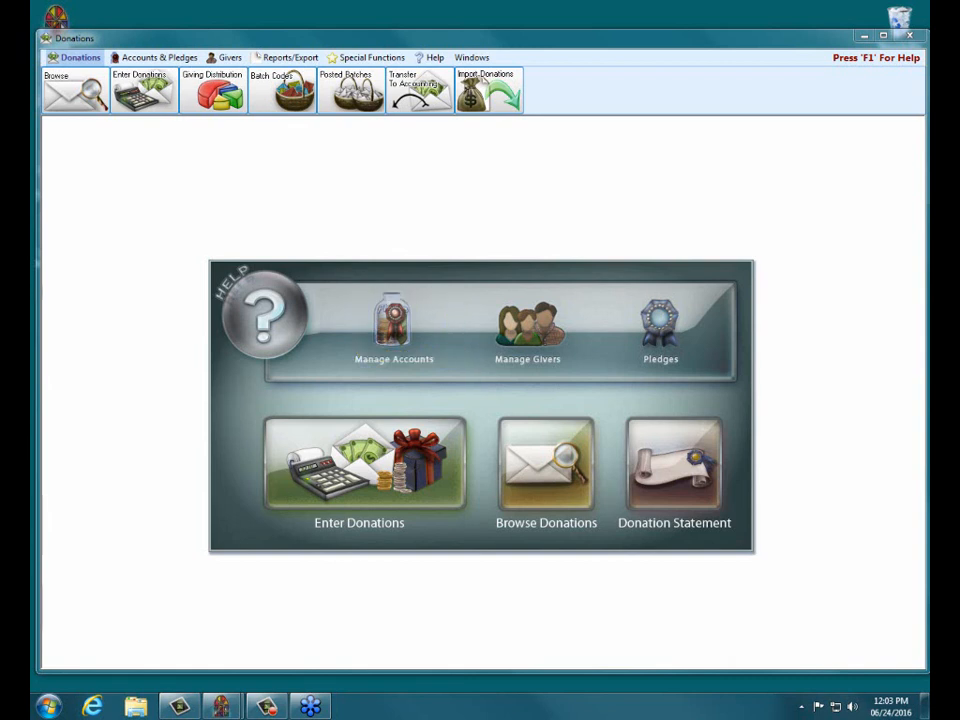
pyautogui.click(395, 328)
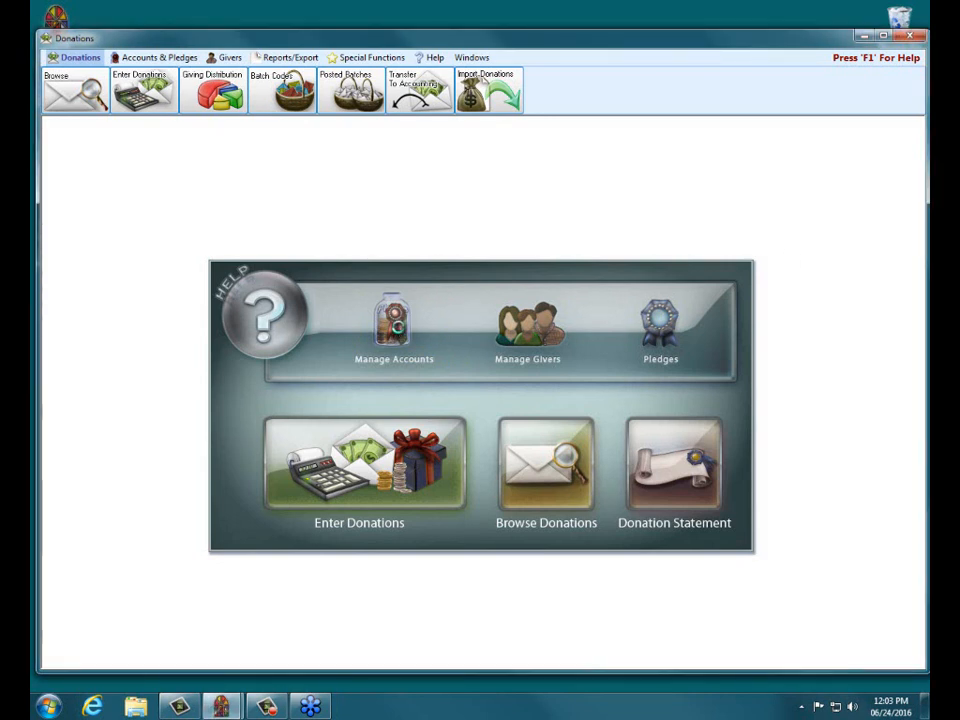
pyautogui.click(400, 333)
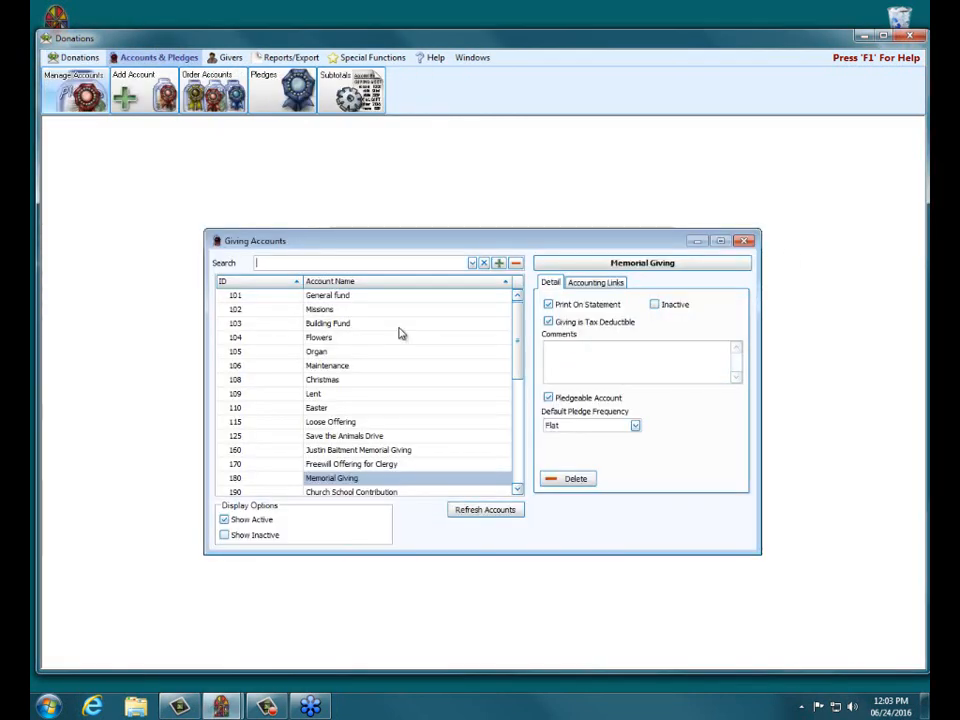
pyautogui.click(721, 242)
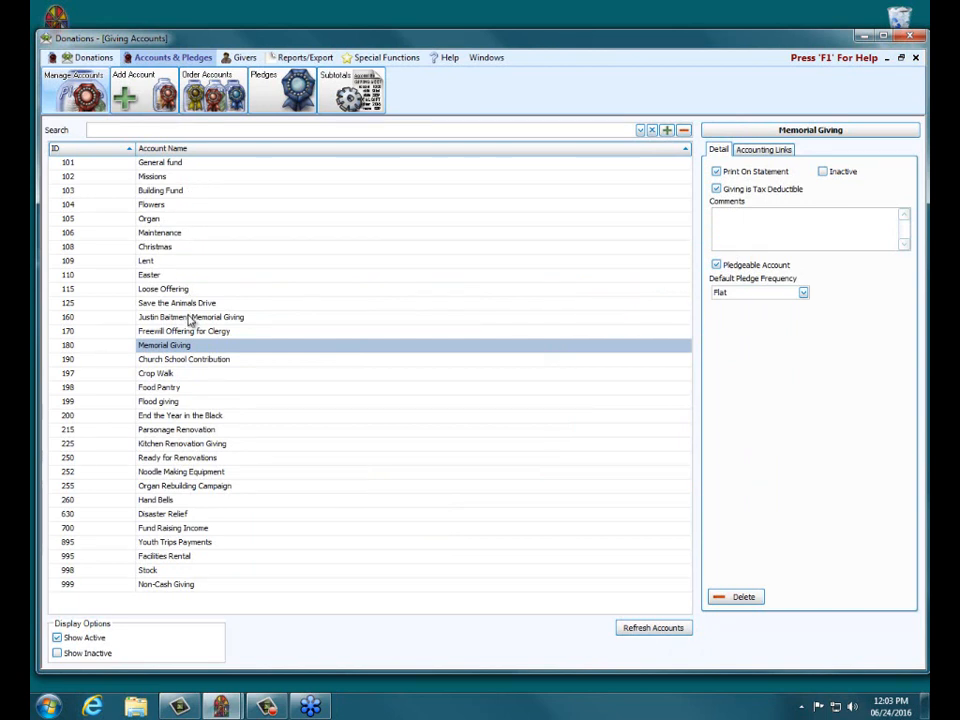
# Select the Parsonage Renovation giving account to review its details, and close the accounts list
pyautogui.click(340, 429)
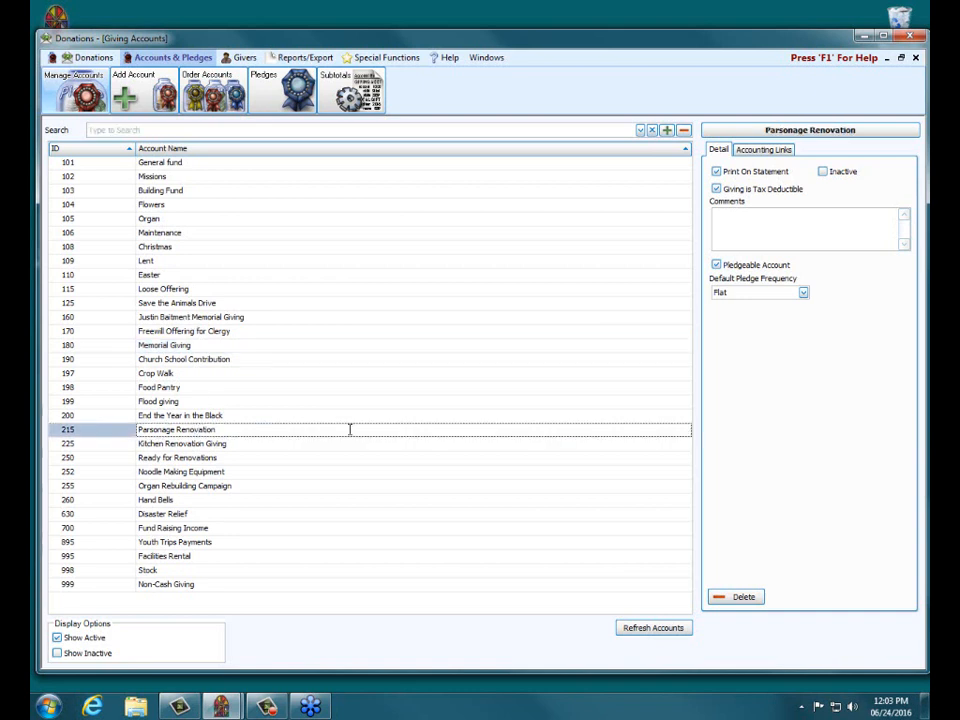
pyautogui.click(347, 431)
pyautogui.press('Return')
pyautogui.press('Return')
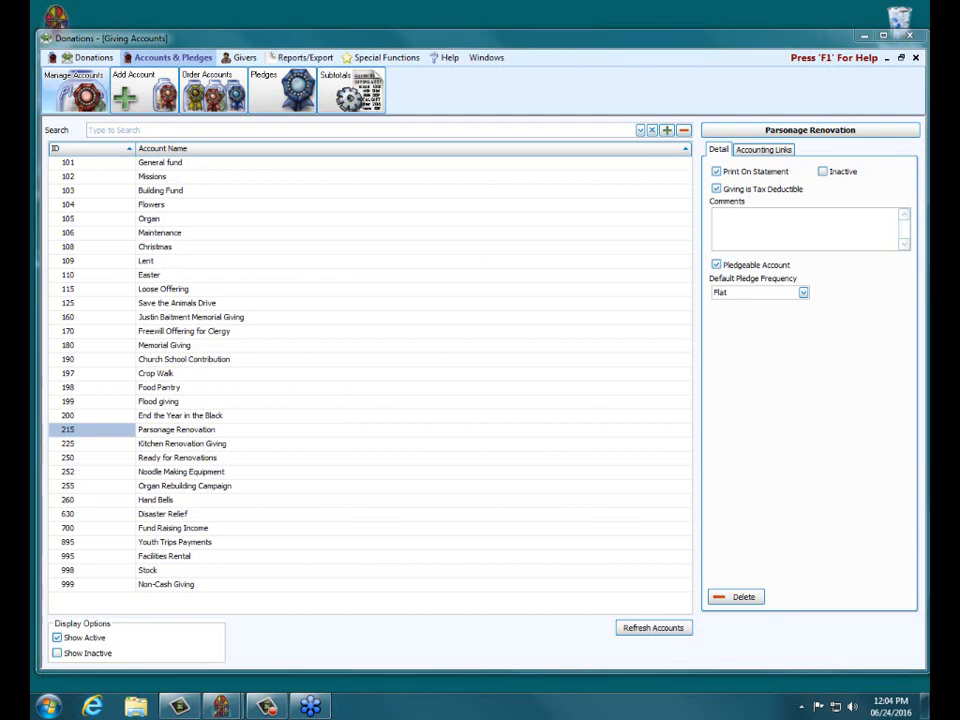
pyautogui.click(254, 430)
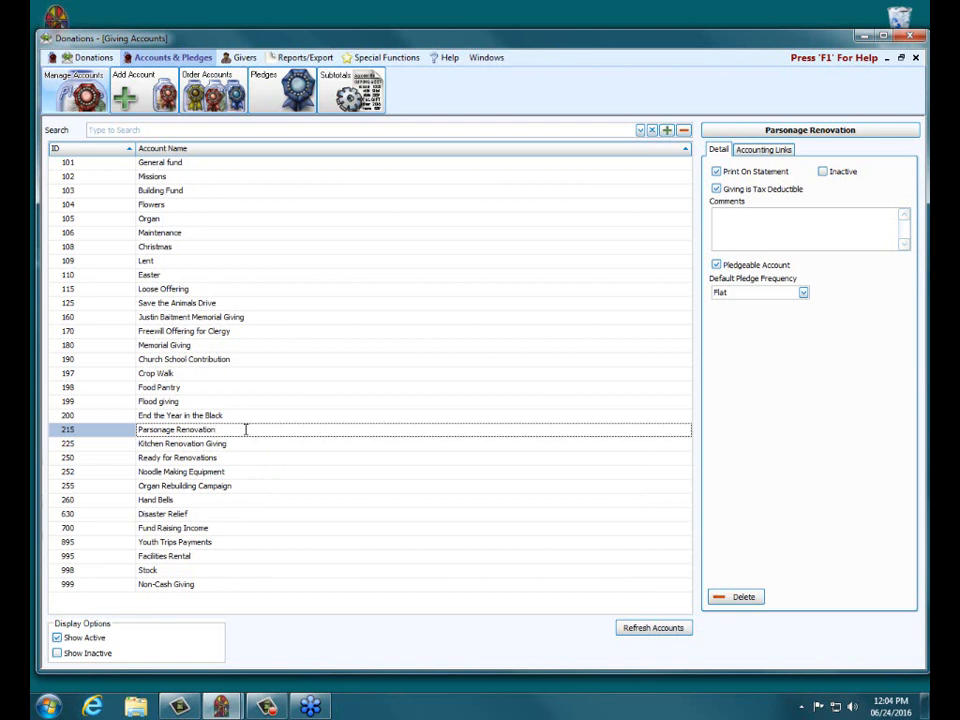
pyautogui.press('Return')
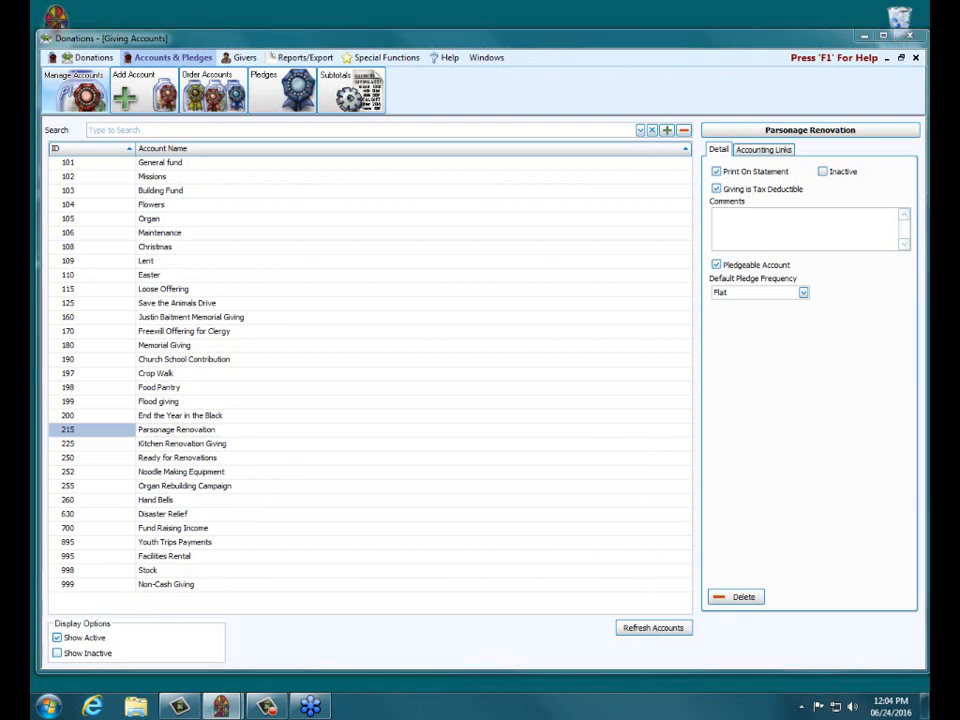
pyautogui.click(217, 430)
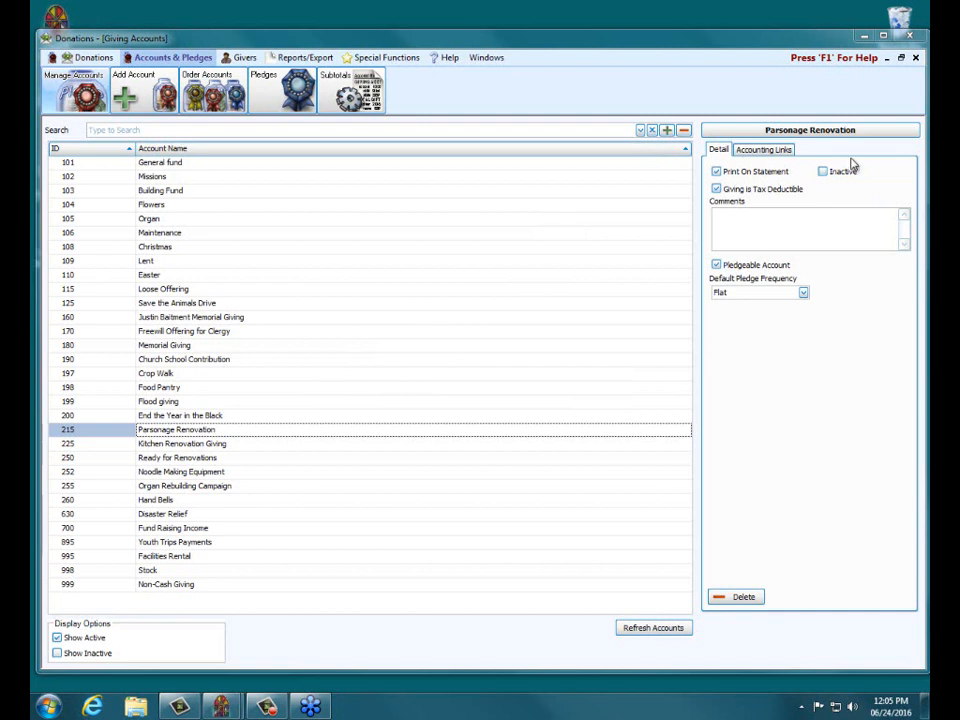
pyautogui.click(915, 57)
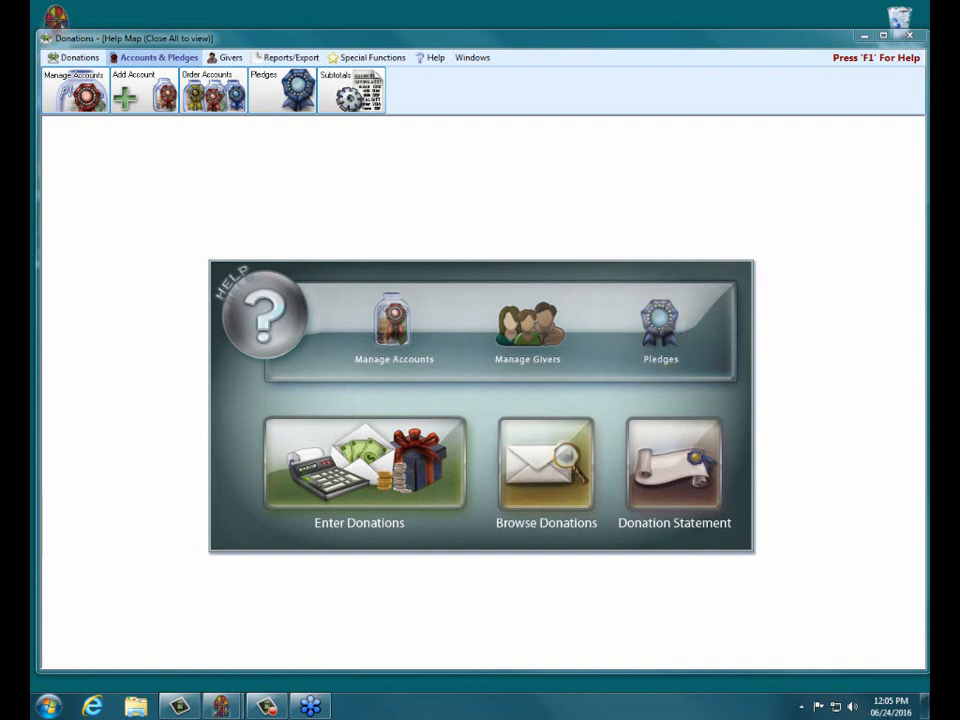
# Open the pledge entry window and enlarge it toward its upper-left and lower-right corners
pyautogui.click(657, 322)
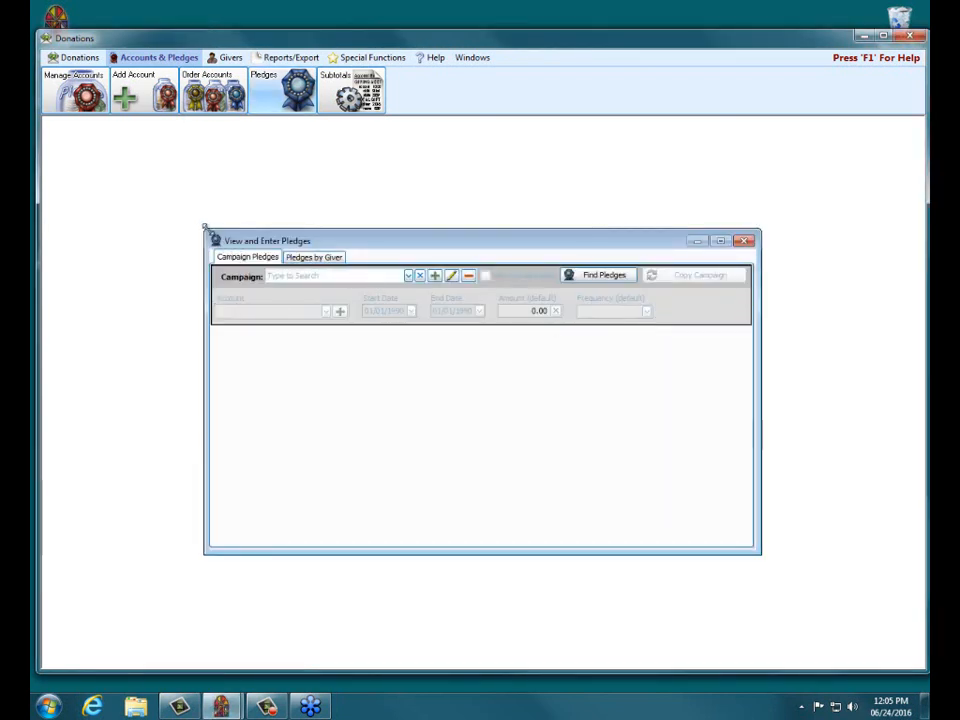
pyautogui.moveTo(204, 228); pyautogui.dragTo(155, 151)
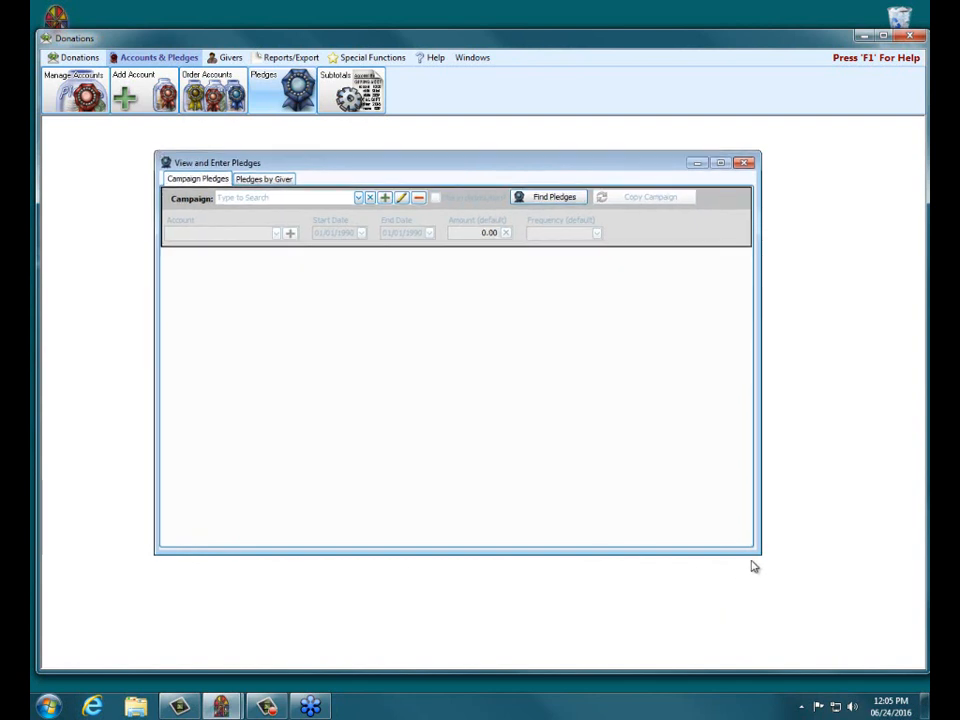
pyautogui.moveTo(759, 554); pyautogui.dragTo(840, 603)
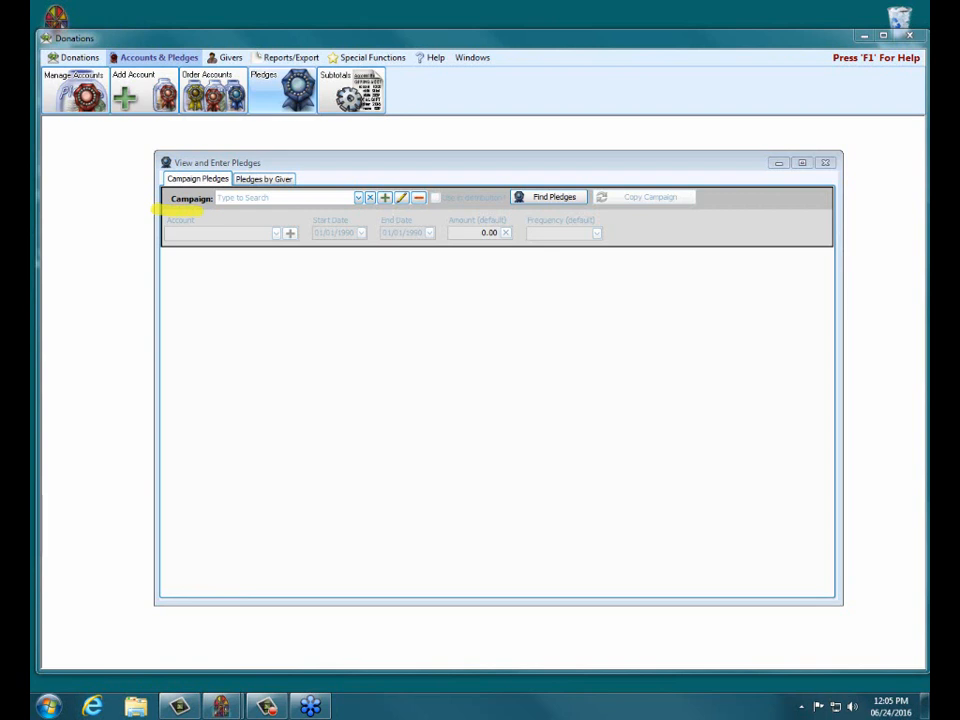
pyautogui.moveTo(141, 244); pyautogui.dragTo(184, 245)
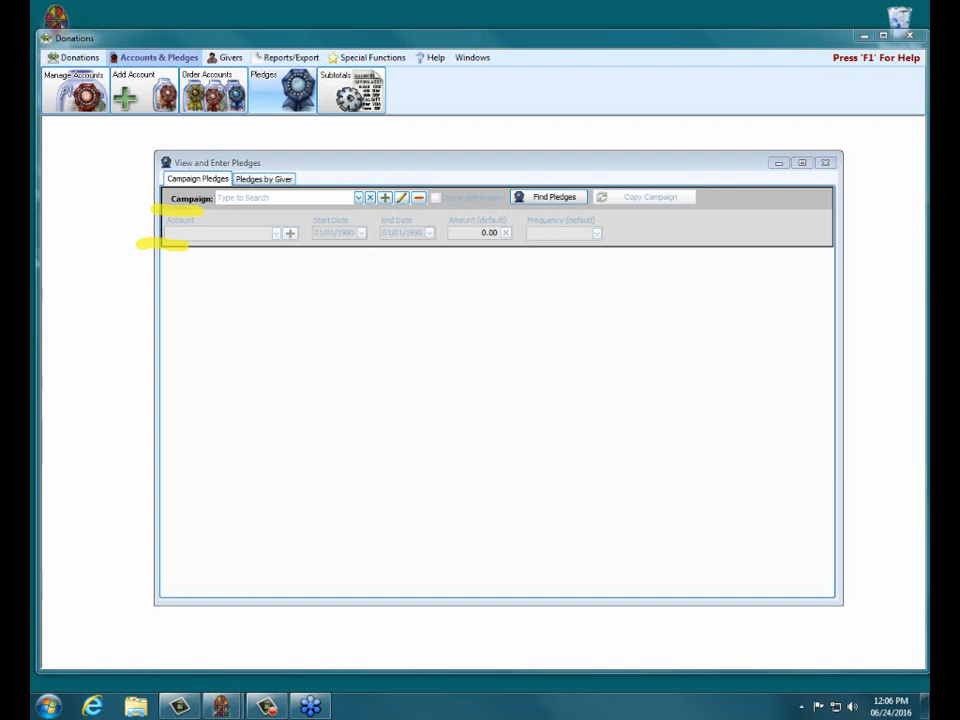
pyautogui.moveTo(160, 240)
pyautogui.mouseDown()
pyautogui.moveTo(160, 312)
pyautogui.moveTo(236, 321)
pyautogui.mouseUp()
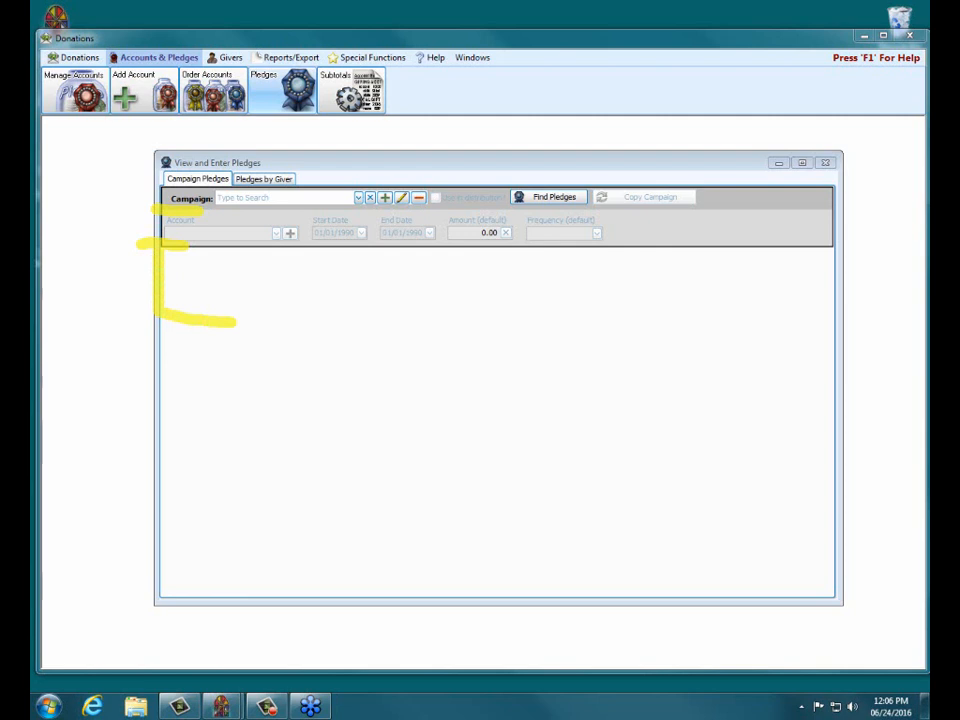
pyautogui.press('Escape')
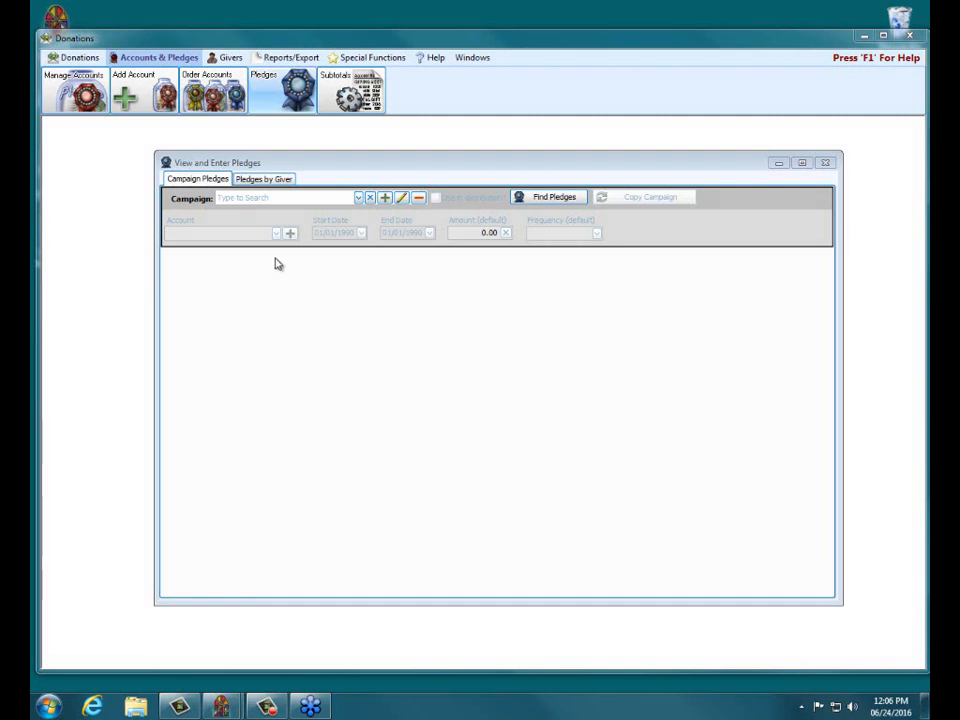
# Review the existing pledge campaigns with their accounts and dates in an enlarged campaign list, and close the list
pyautogui.click(358, 199)
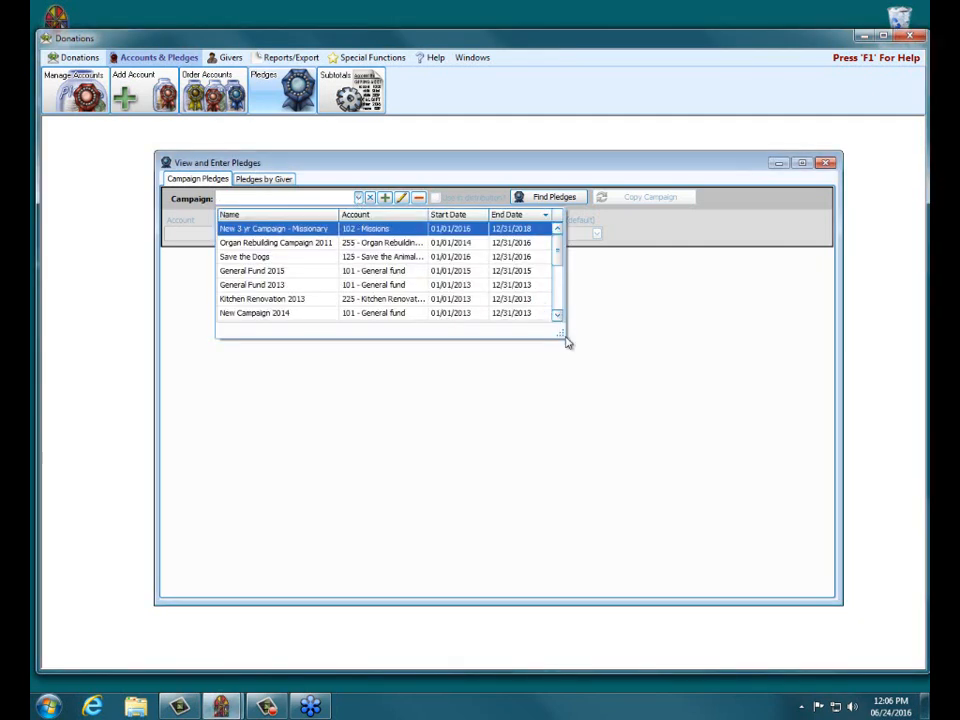
pyautogui.moveTo(563, 336); pyautogui.dragTo(716, 529)
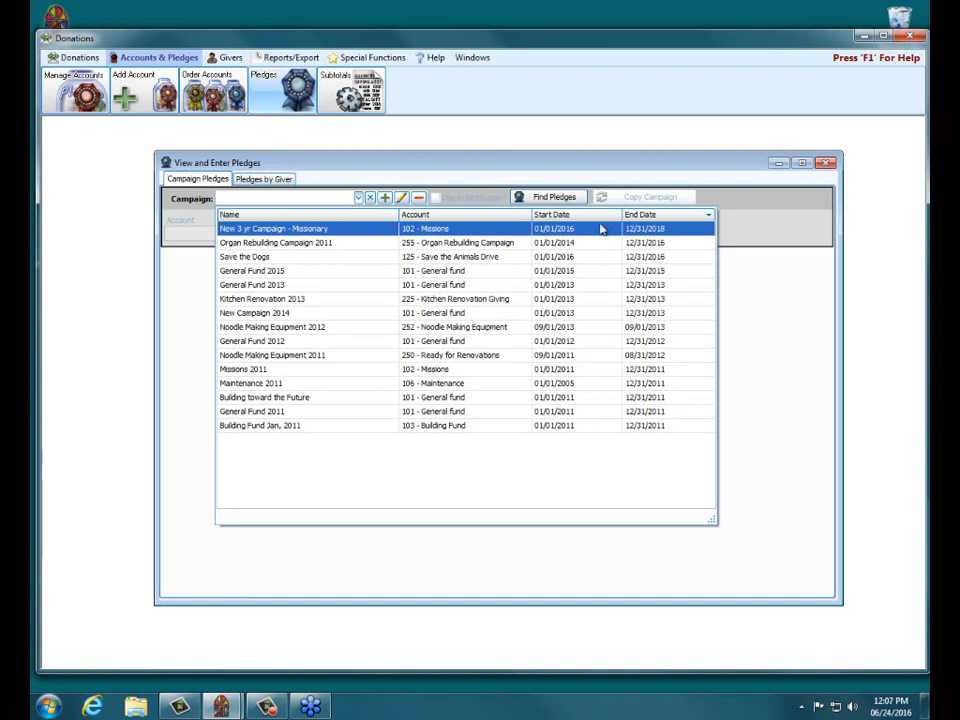
pyautogui.click(557, 161)
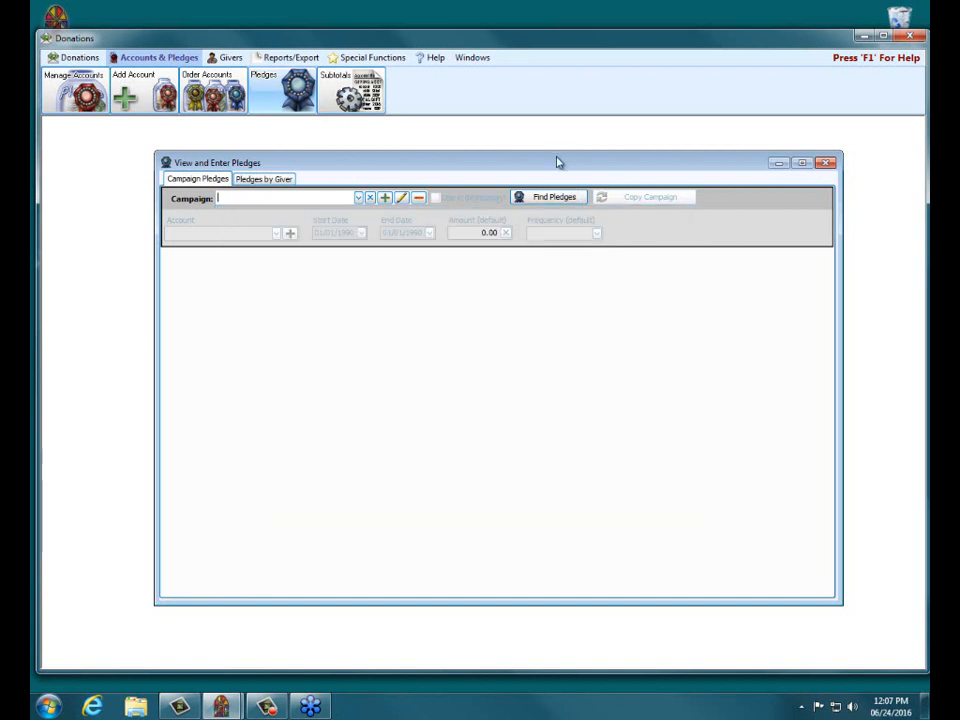
# Create a new pledge campaign named "Parsonage renovation campaign"
pyautogui.click(385, 200)
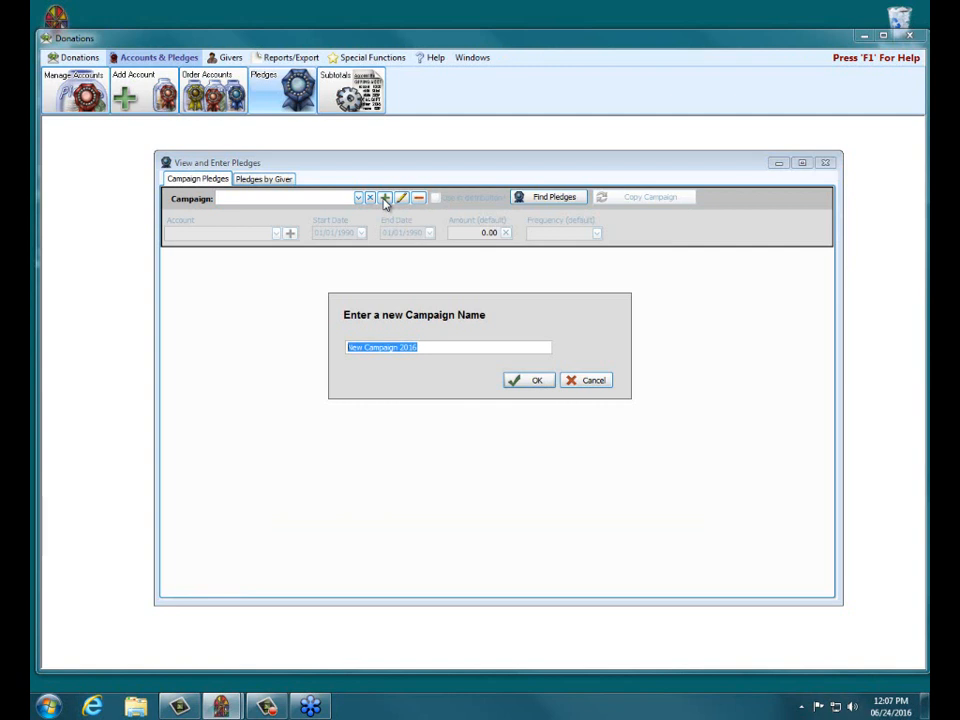
pyautogui.write('Parsona')
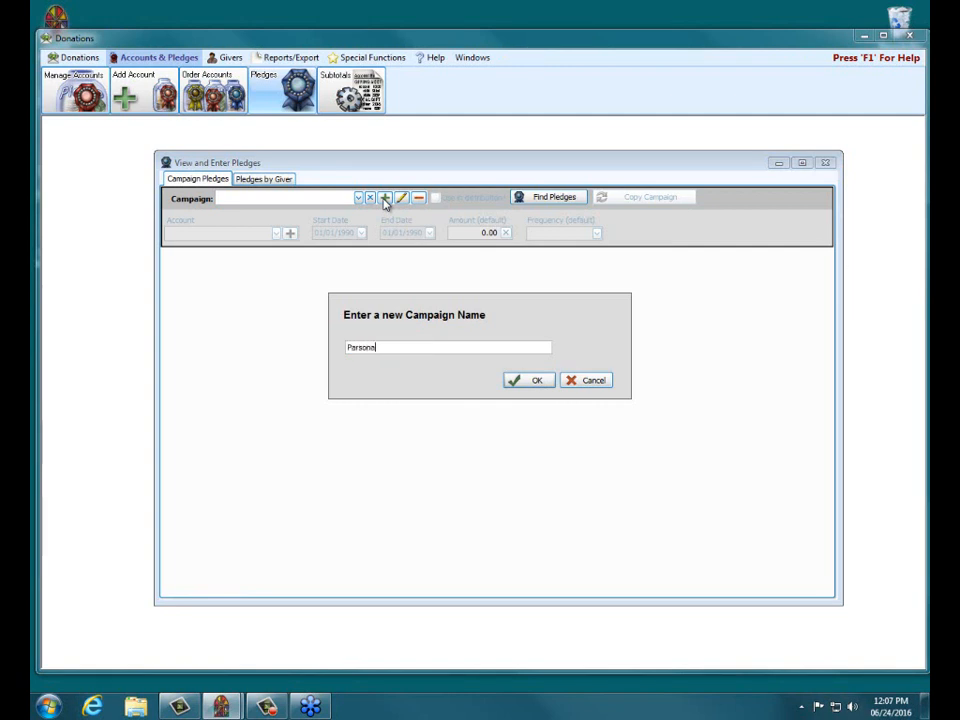
pyautogui.write('ge renovation campaign')
pyautogui.click(537, 384)
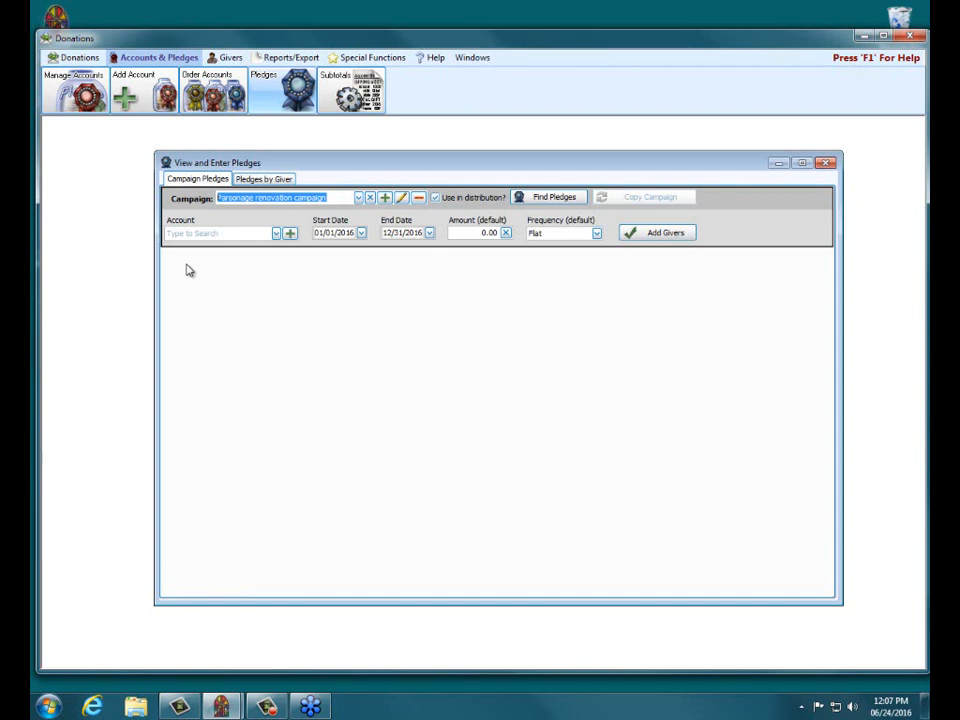
# Assign the account 215 - Parsonage Renovation to the new campaign
pyautogui.click(276, 233)
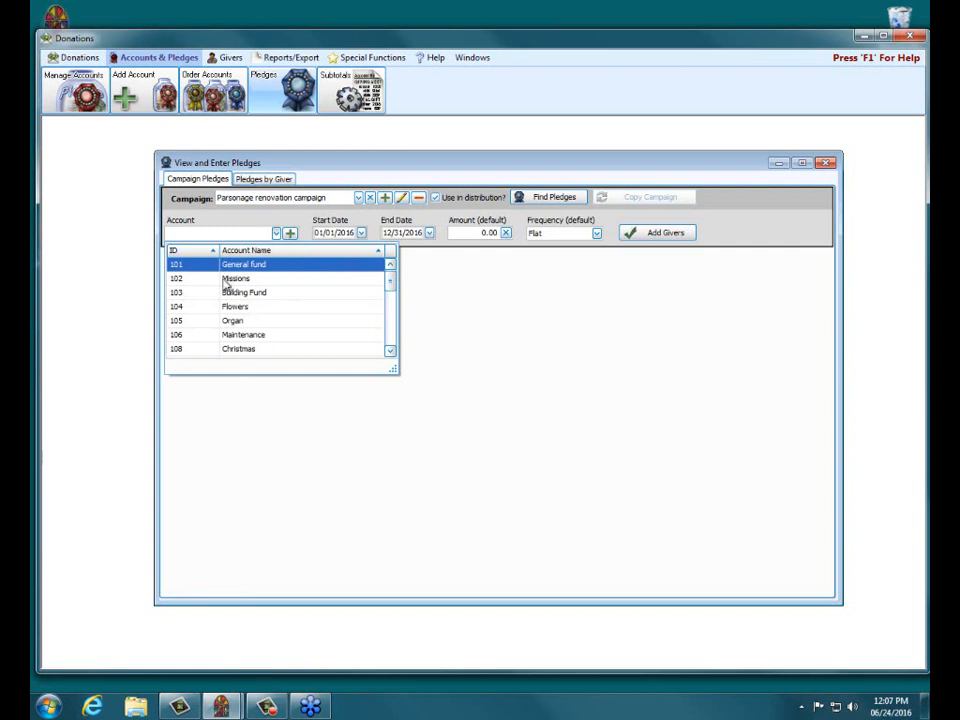
pyautogui.press('Tab')
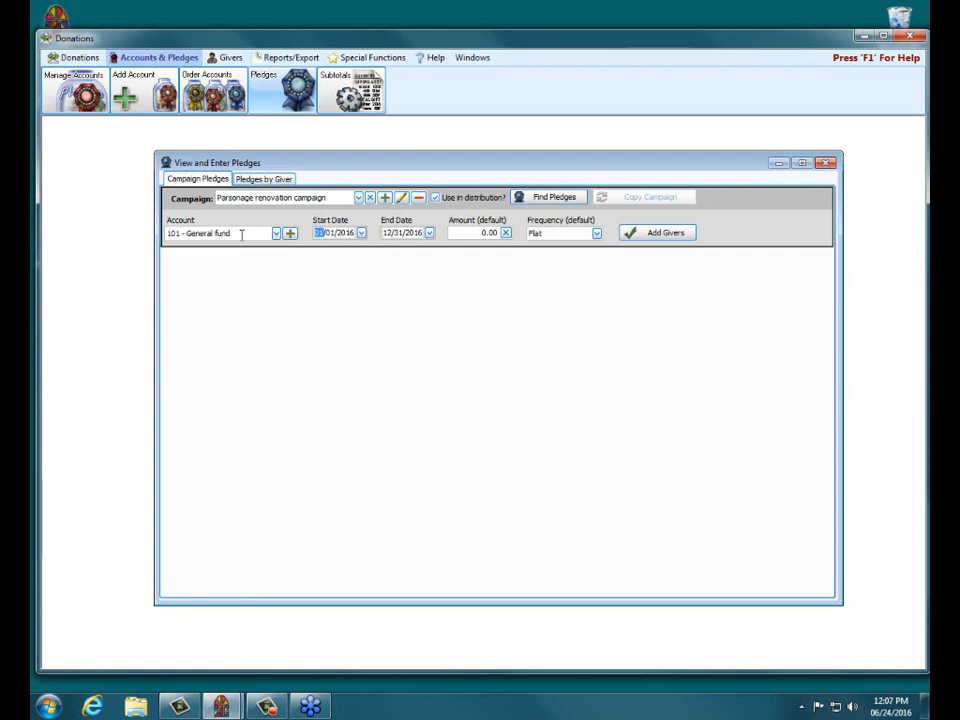
pyautogui.hotkey('shift', 'Tab')
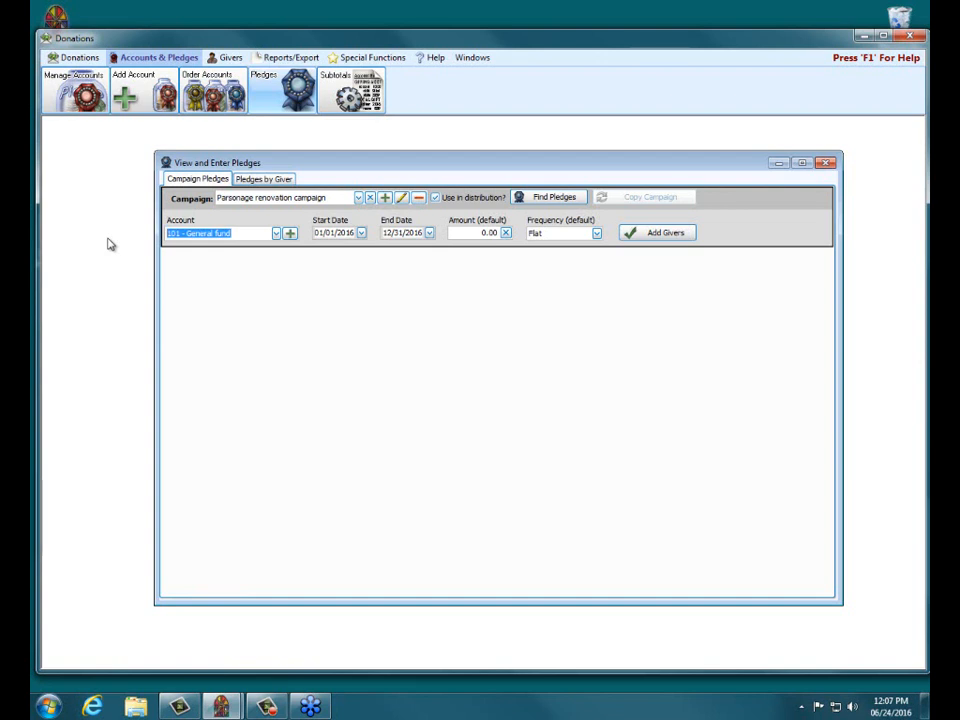
pyautogui.write('par')
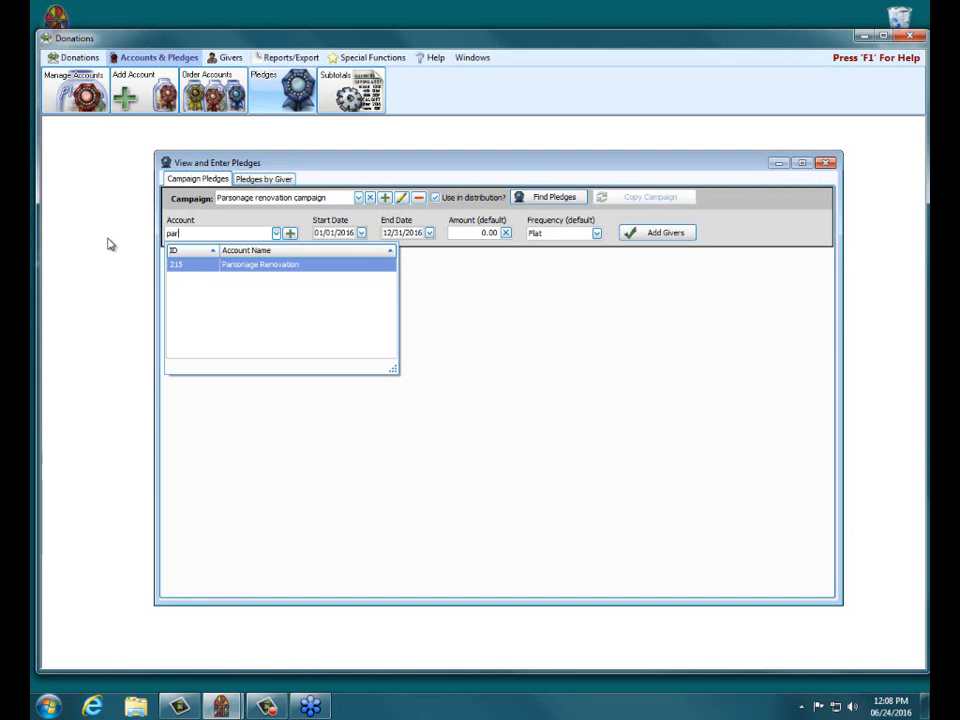
pyautogui.click(268, 264)
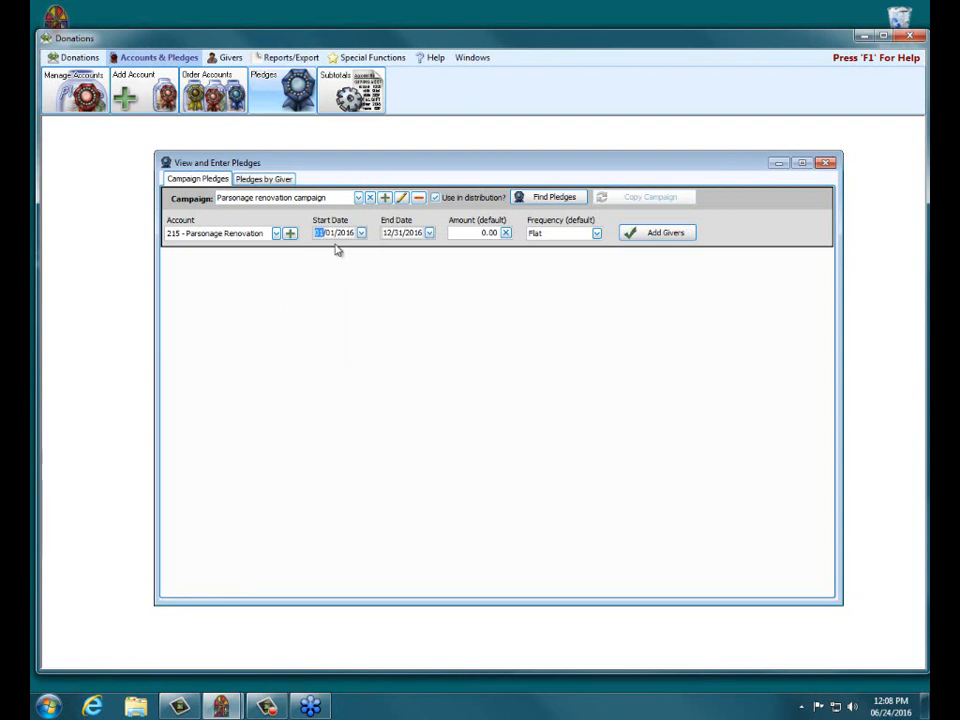
# Set the campaign dates to 01/01/2017 through 12/31/2018 and proceed to adding givers
pyautogui.moveTo(349, 235); pyautogui.dragTo(270, 232)
pyautogui.write('0101')
pyautogui.write('2015')
pyautogui.write('2017')
pyautogui.click(413, 232)
pyautogui.write('2018')
pyautogui.click(421, 232)
pyautogui.click(673, 237)
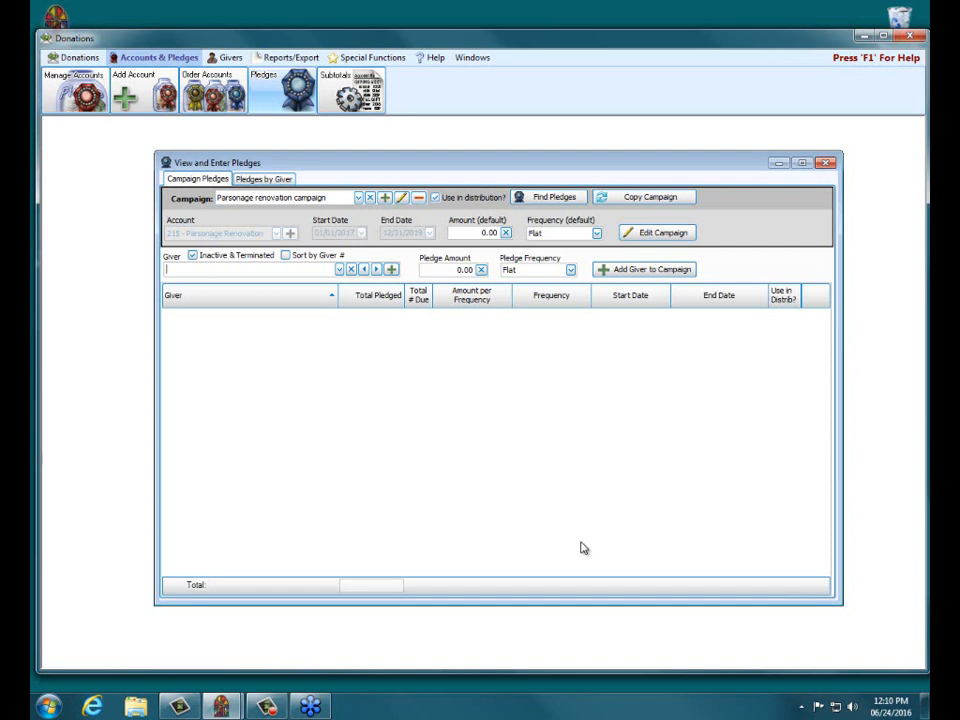
# Look at the list of givers available for the campaign and close it
pyautogui.click(174, 268)
pyautogui.click(339, 269)
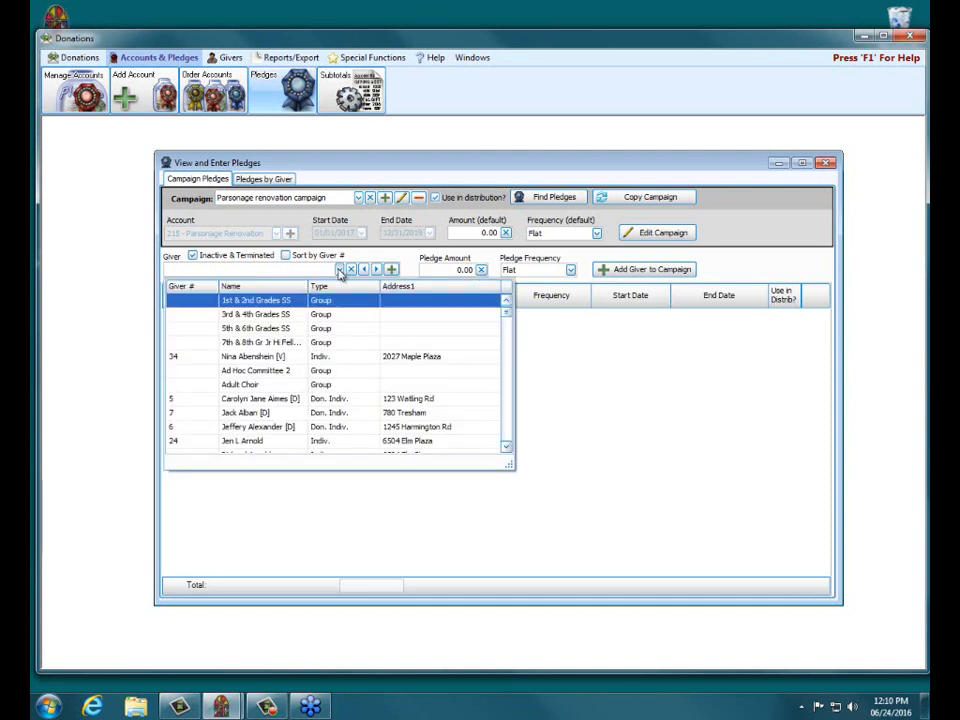
pyautogui.click(339, 269)
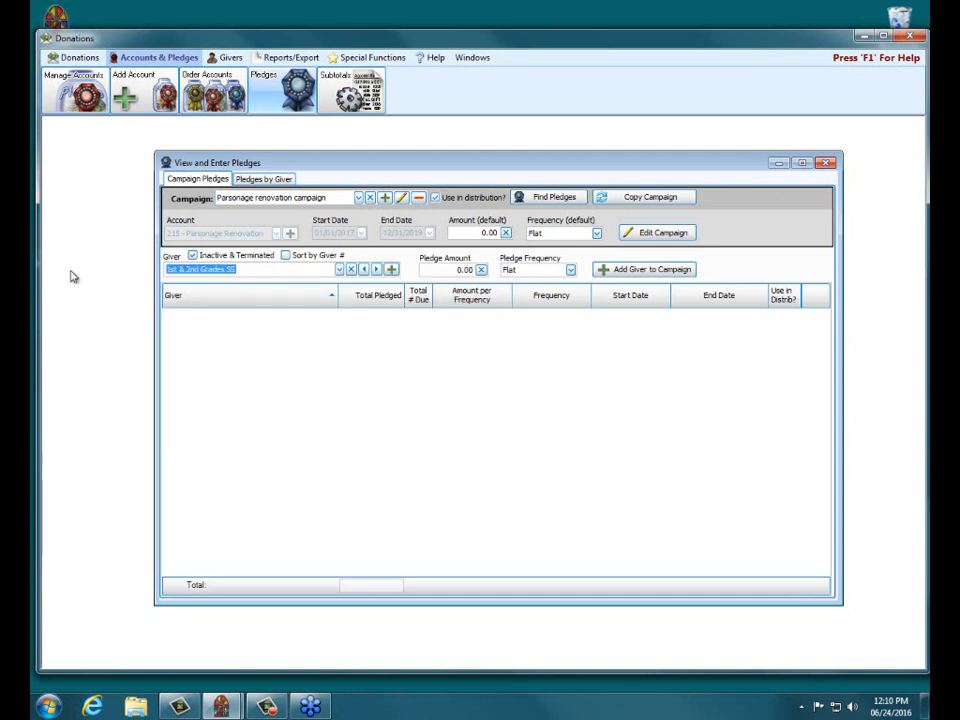
# Find a giver by last name and add their 15.00 Monthly pledge to the campaign
pyautogui.write('jones')
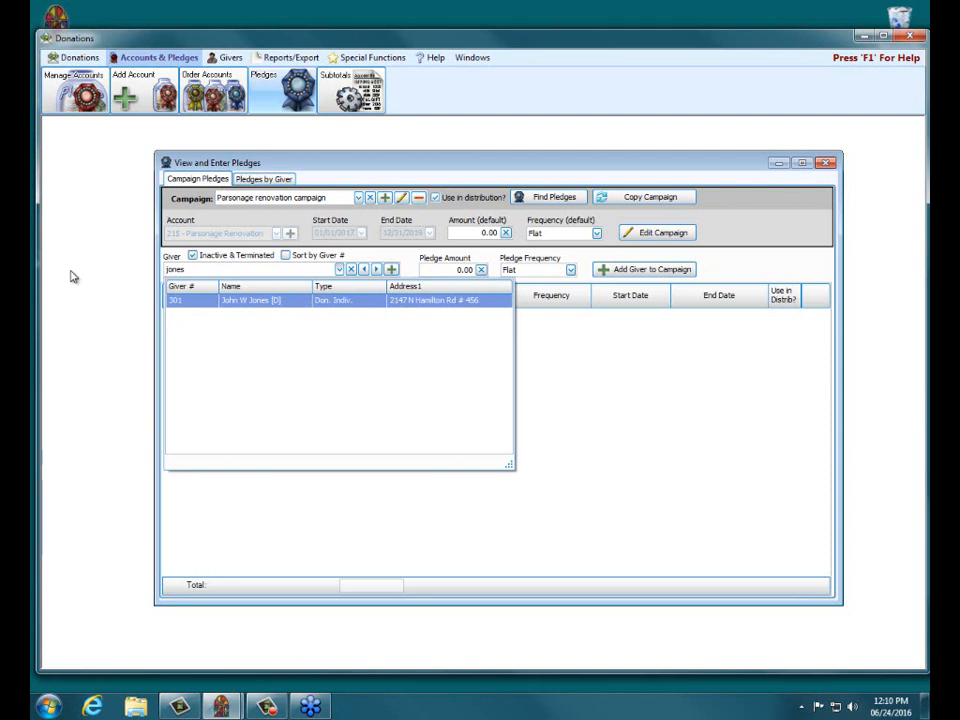
pyautogui.press('Return')
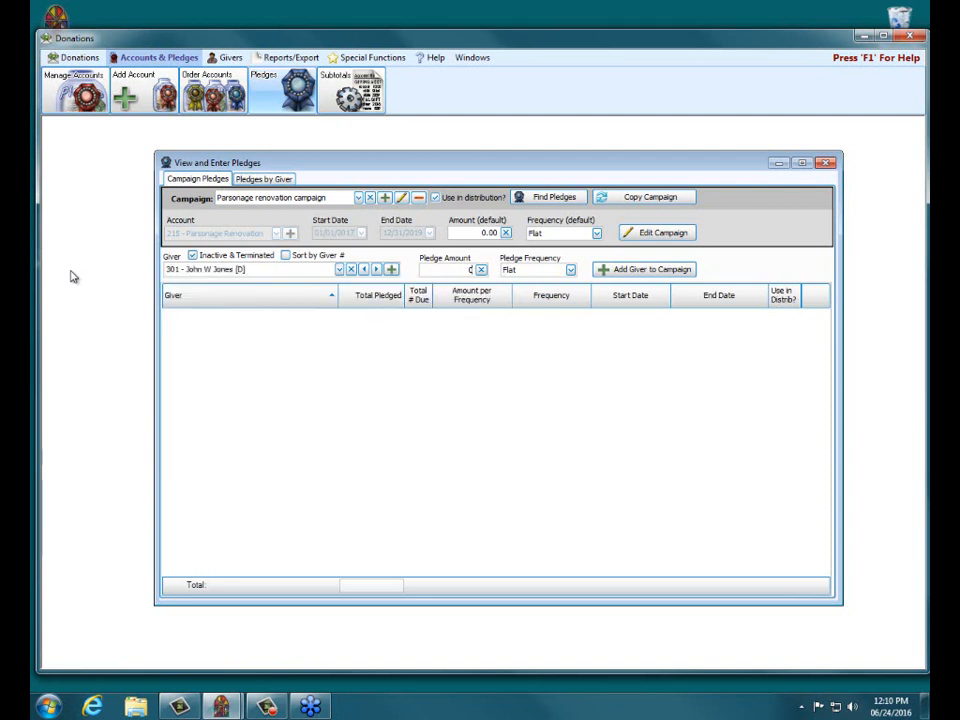
pyautogui.click(463, 270)
pyautogui.write('15')
pyautogui.click(571, 270)
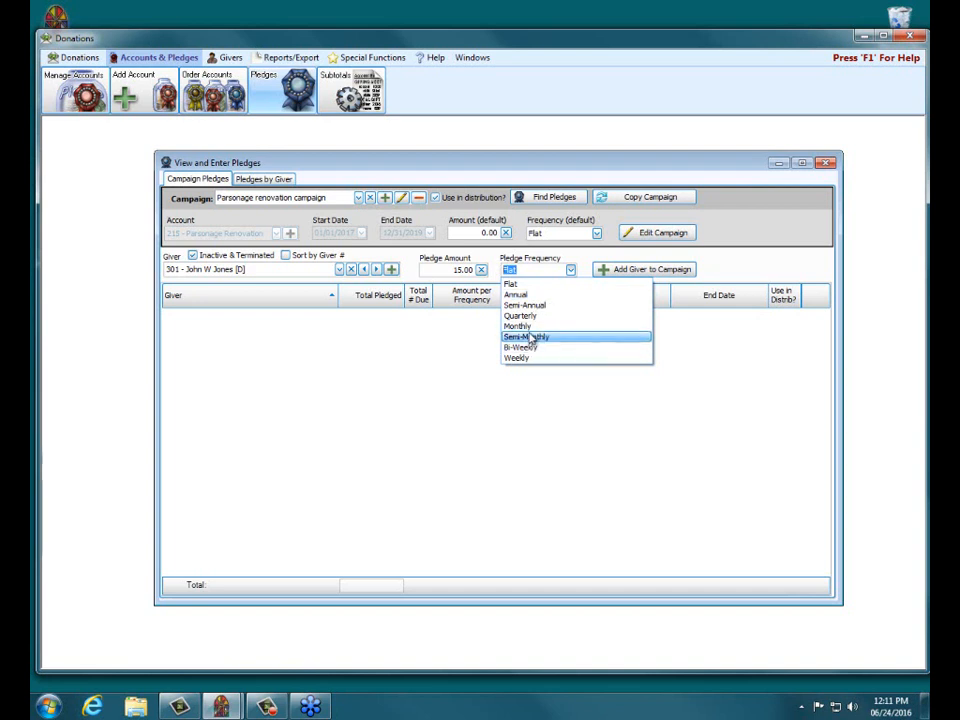
pyautogui.click(521, 326)
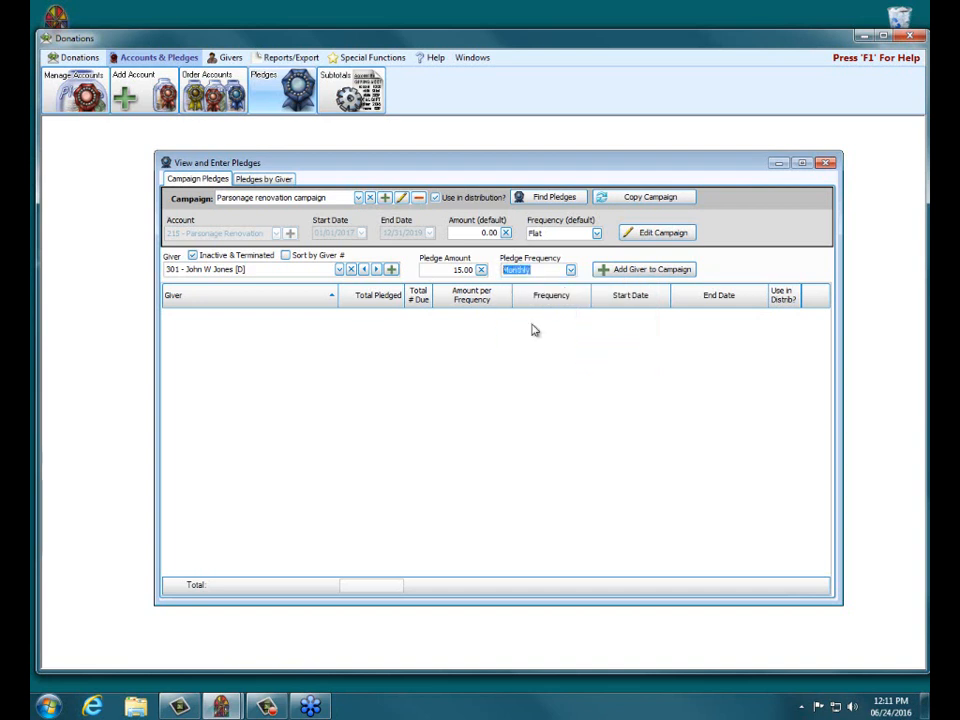
pyautogui.click(668, 270)
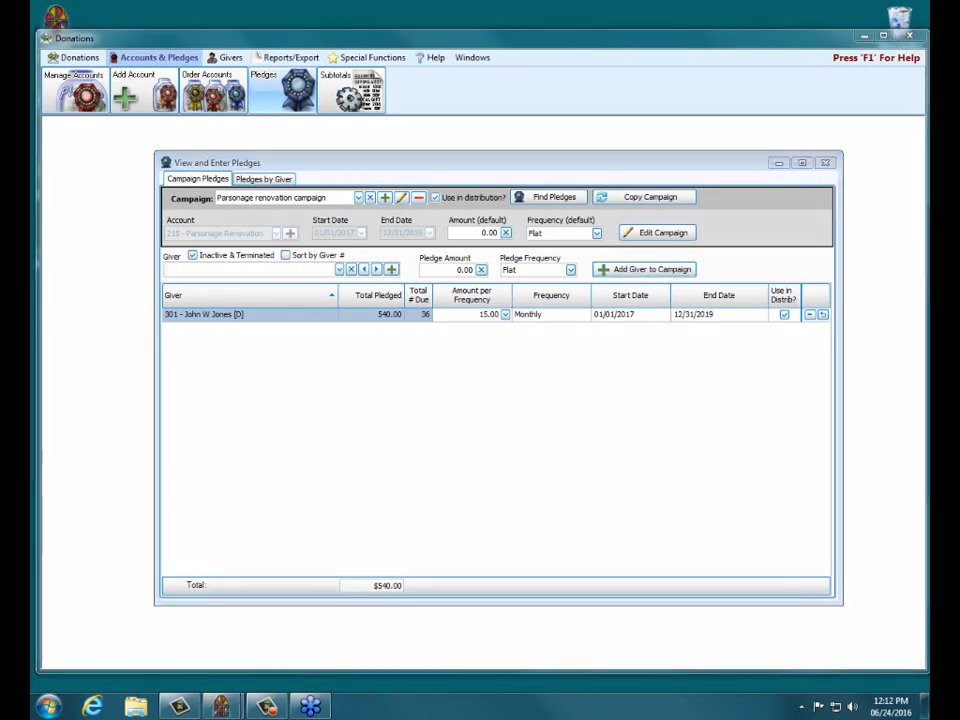
# Review the new pledge's total pledged, number due and Use in Distribution setting
pyautogui.moveTo(388, 315); pyautogui.dragTo(369, 316)
pyautogui.moveTo(414, 315); pyautogui.dragTo(430, 315)
pyautogui.click(785, 315)
pyautogui.click(785, 315)
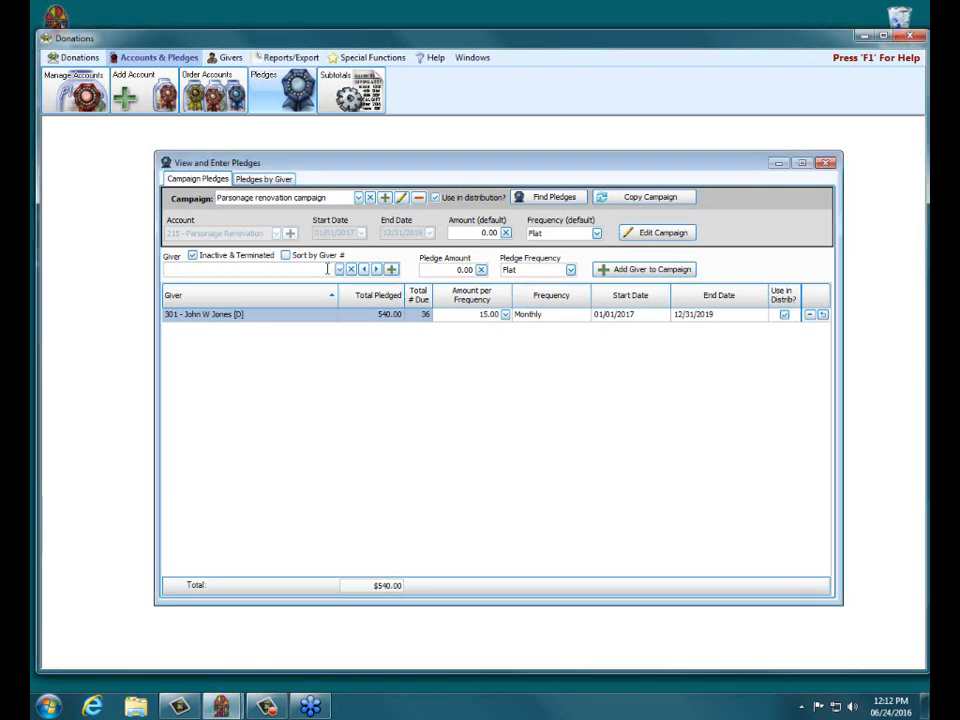
# Find a second giver by name and add their 1,000.00 Flat pledge to the campaign
pyautogui.write('all')
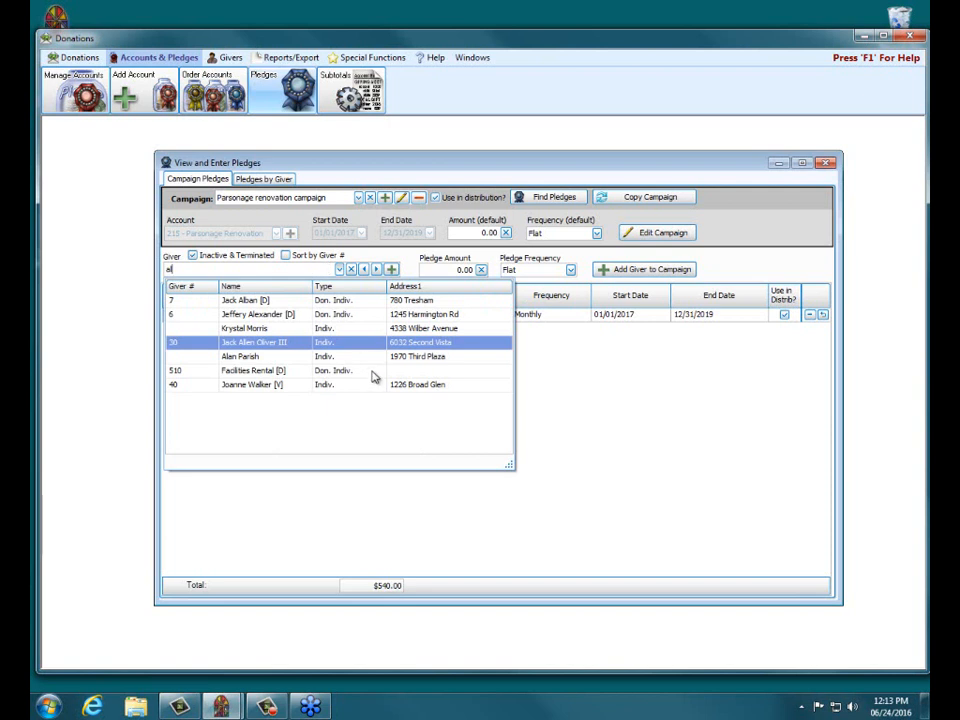
pyautogui.click(254, 344)
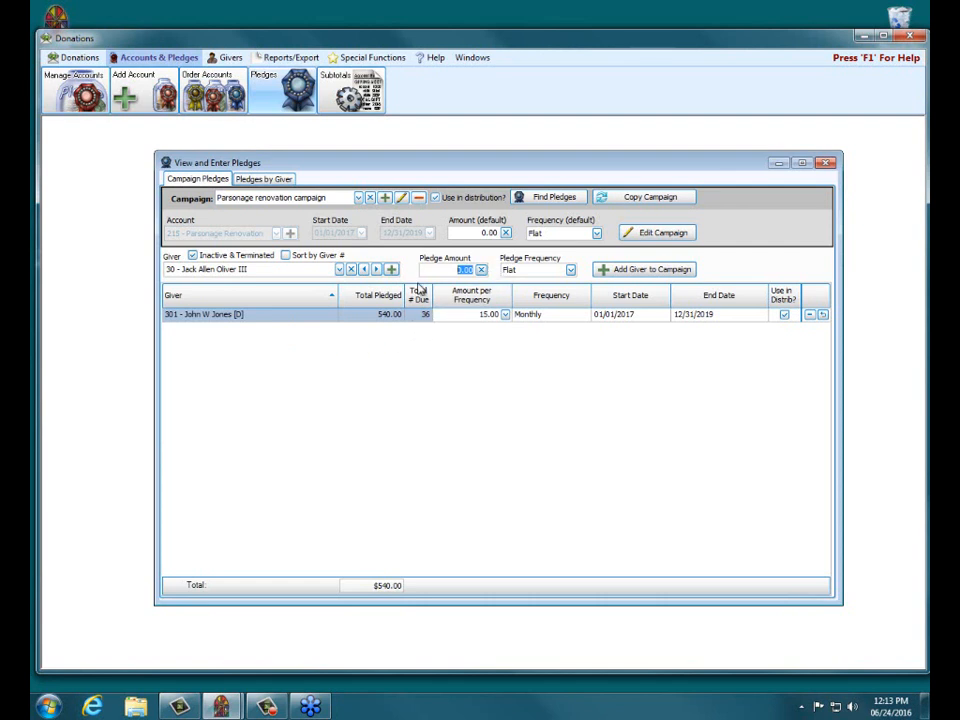
pyautogui.write('1000')
pyautogui.click(640, 269)
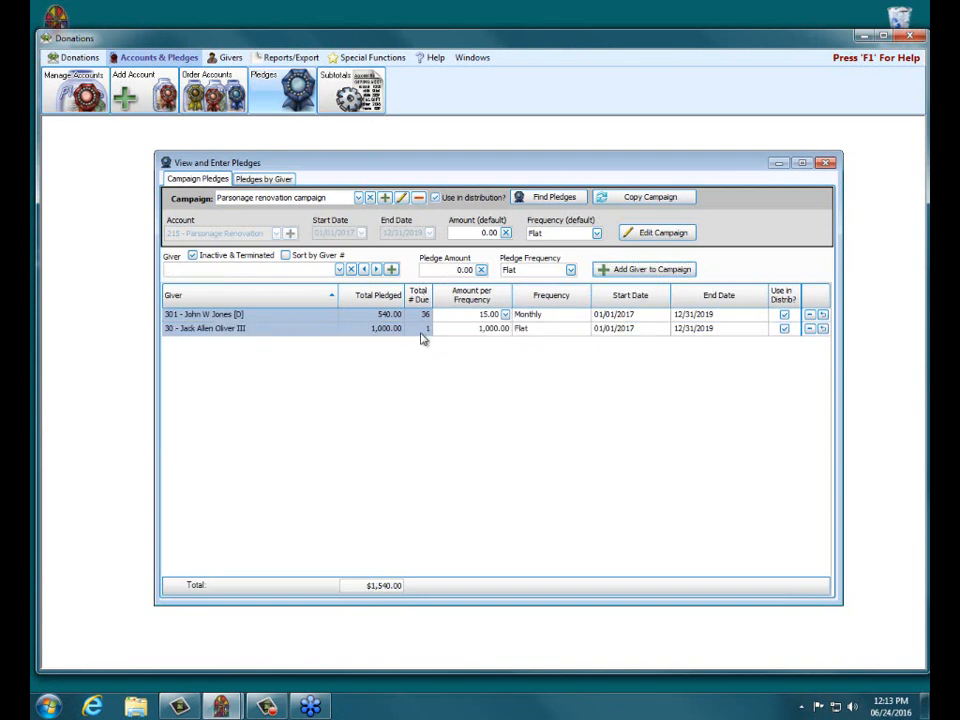
# Choose a third giver from the giver list and add their 200.00 Annual pledge to the campaign
pyautogui.moveTo(426, 337)
pyautogui.click(339, 269)
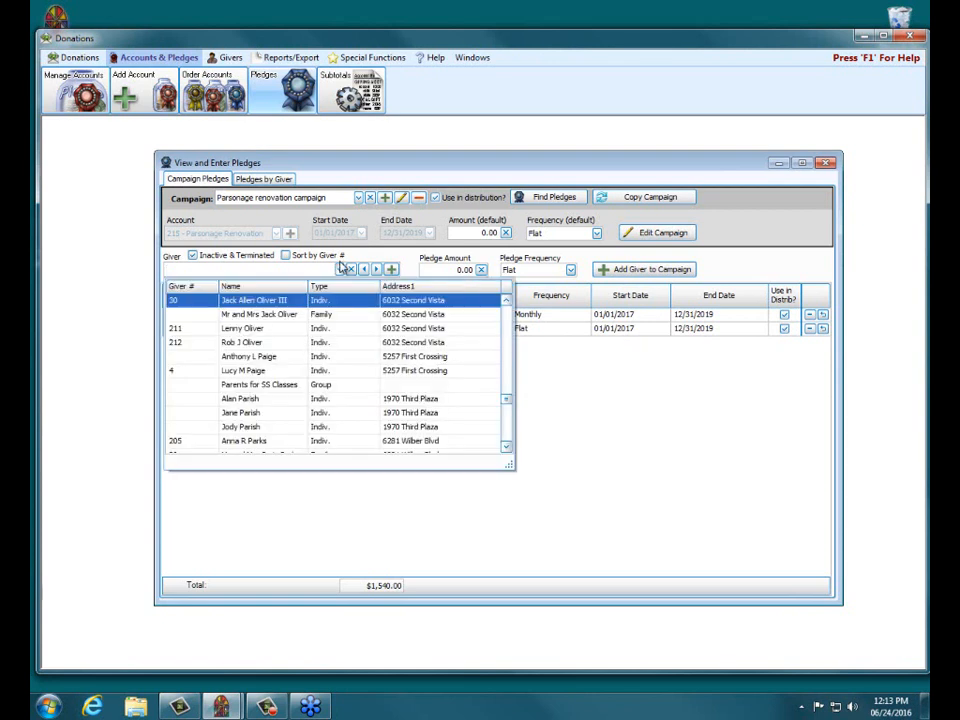
pyautogui.click(248, 372)
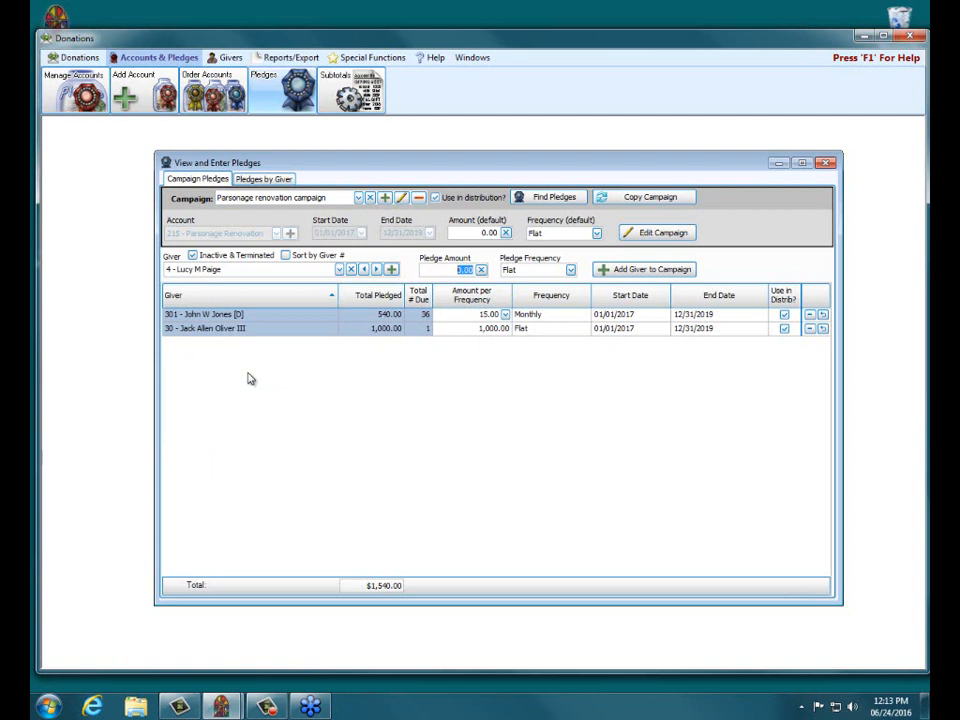
pyautogui.write('200')
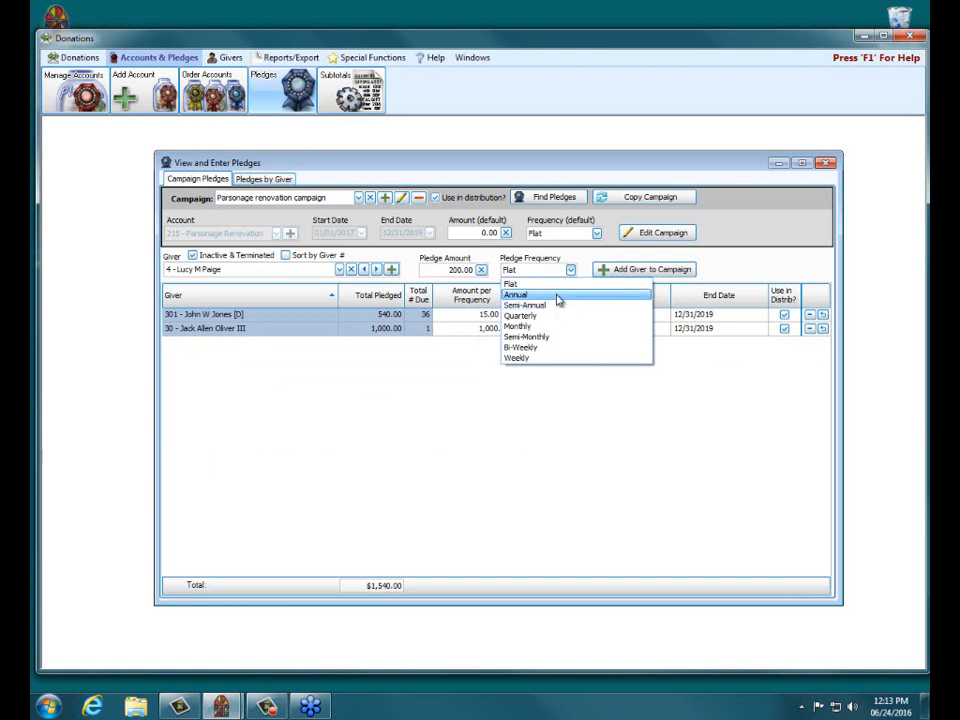
pyautogui.click(561, 296)
pyautogui.click(644, 269)
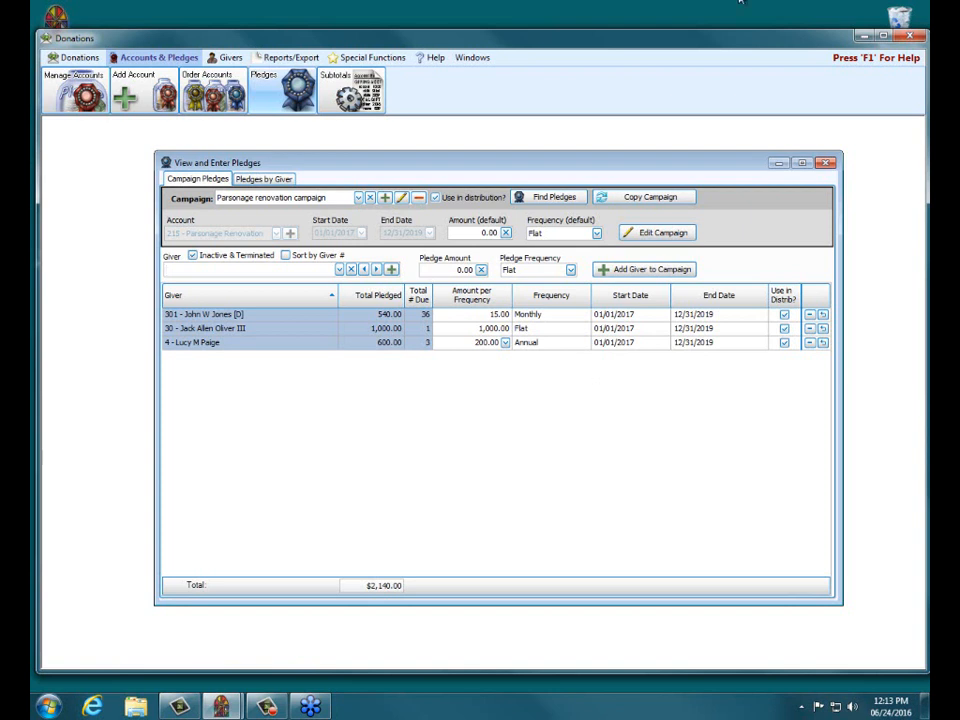
# Look at the available Compare & Analyze reports and close the list
pyautogui.click(270, 58)
pyautogui.click(149, 93)
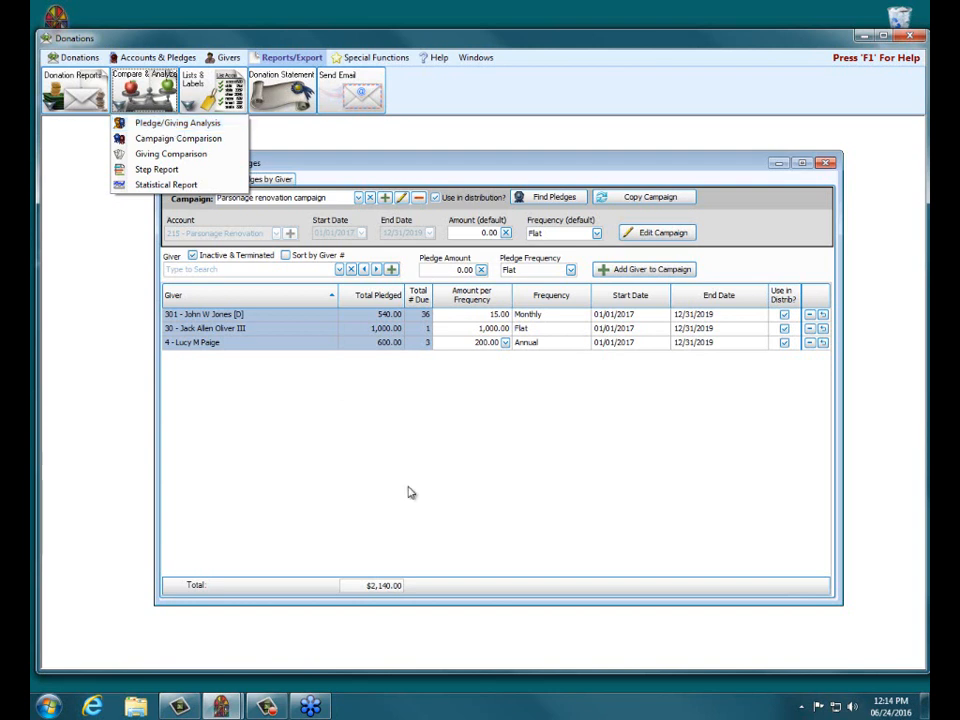
pyautogui.click(455, 174)
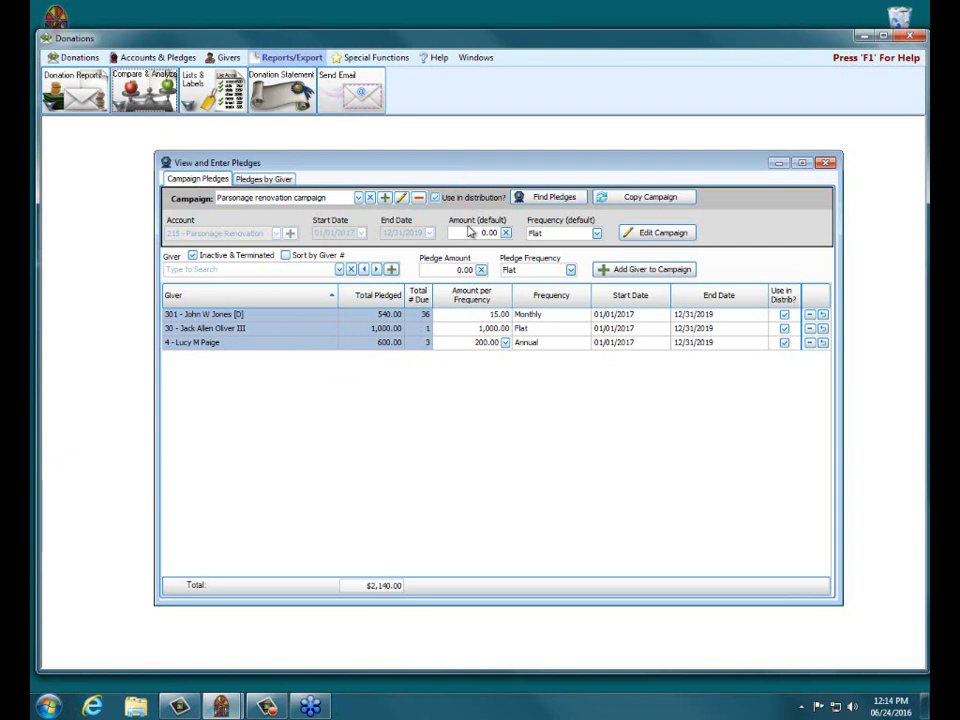
# Close the pledges window and start entering donations dated 06/19/2016
pyautogui.click(824, 164)
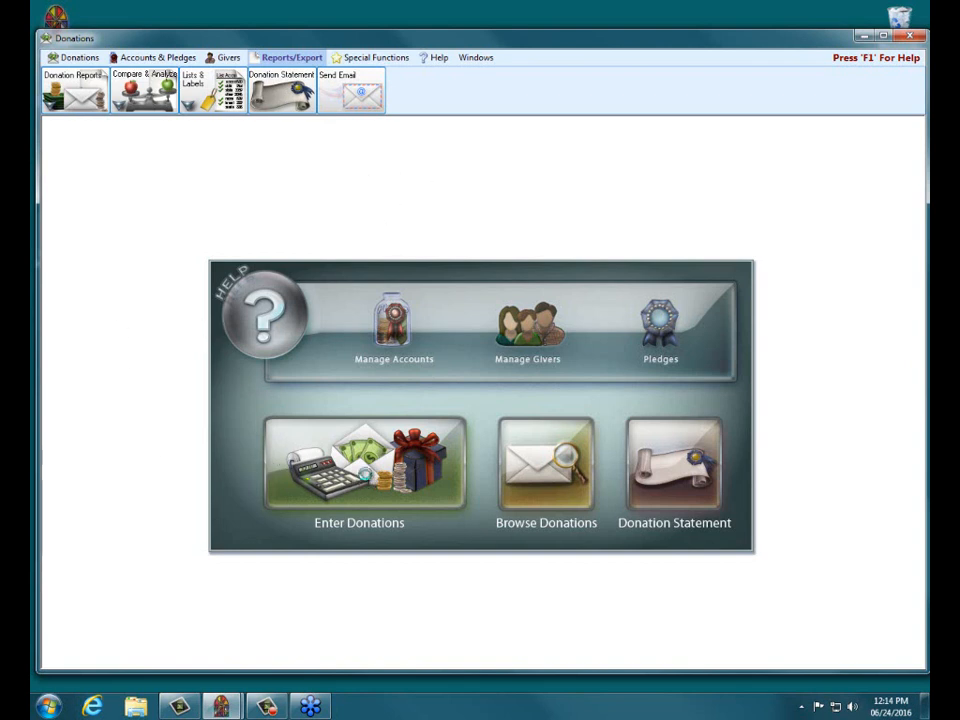
pyautogui.click(367, 480)
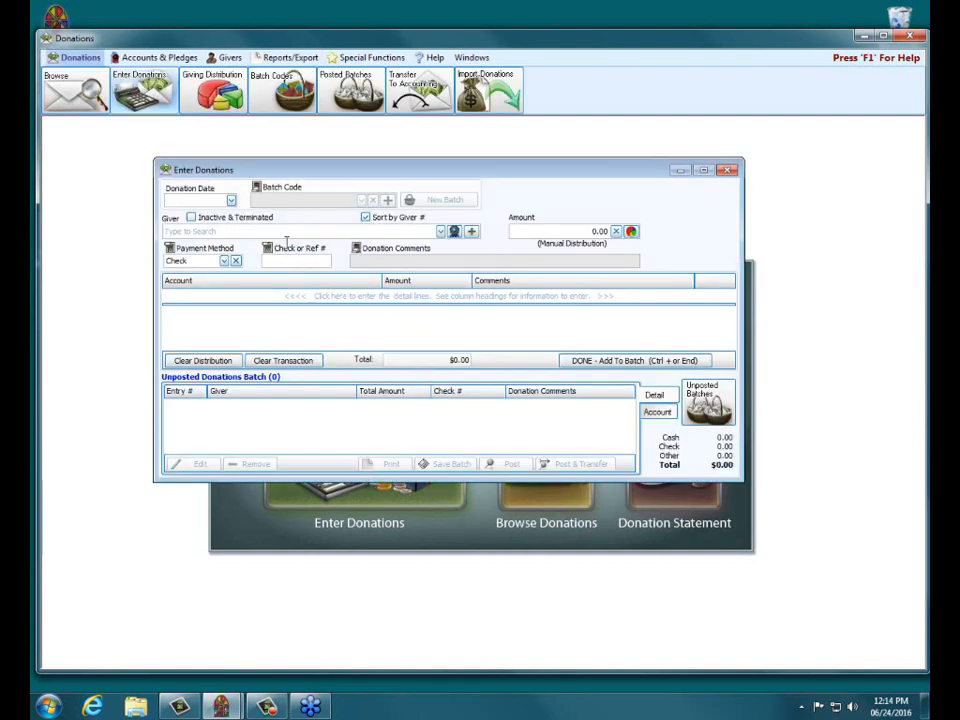
pyautogui.click(231, 200)
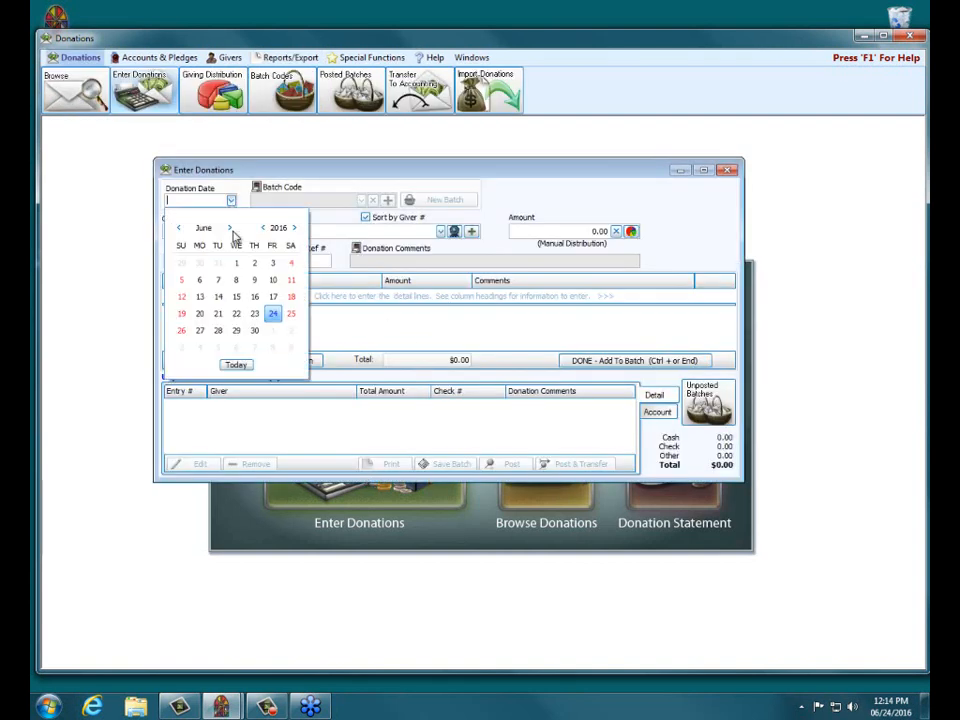
pyautogui.click(183, 314)
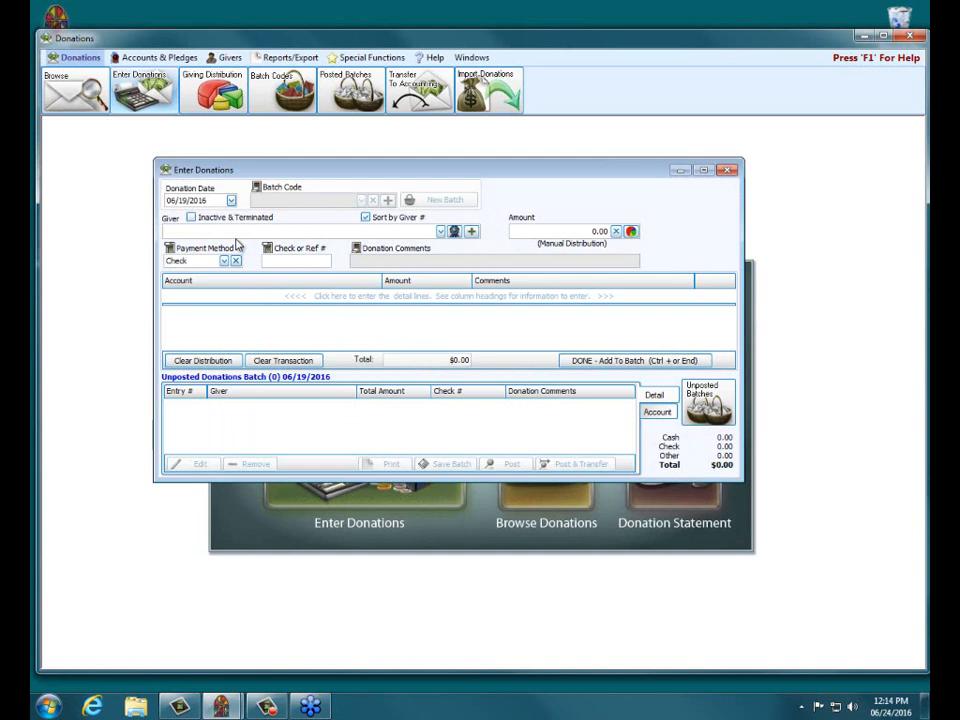
# Look up an individual giver by number and enter a 50.00 check donation with check number 2255
pyautogui.write('15')
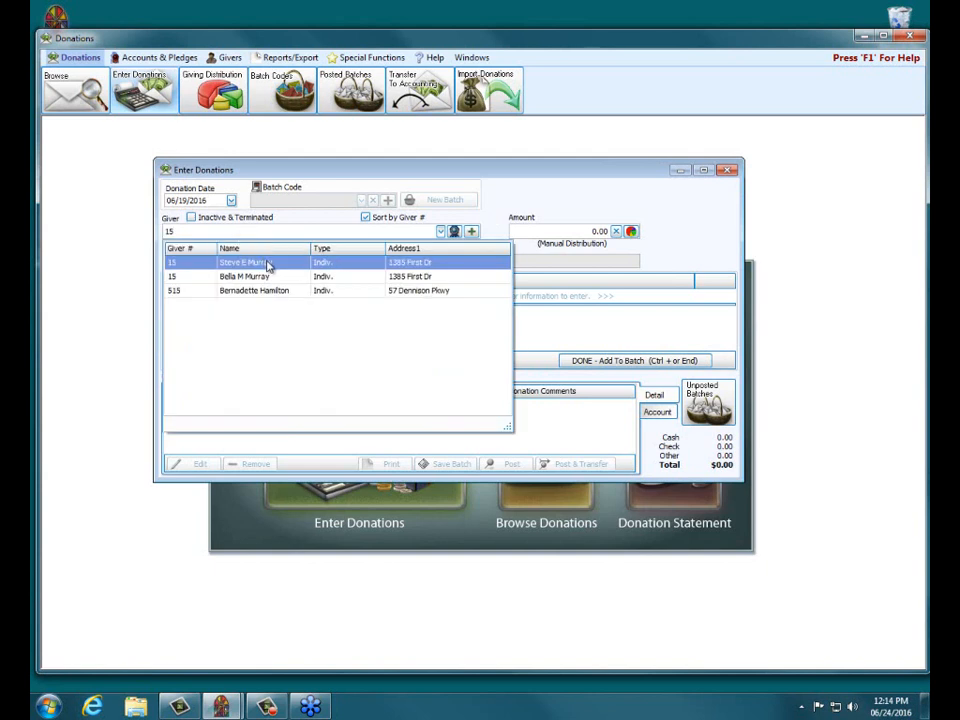
pyautogui.click(267, 262)
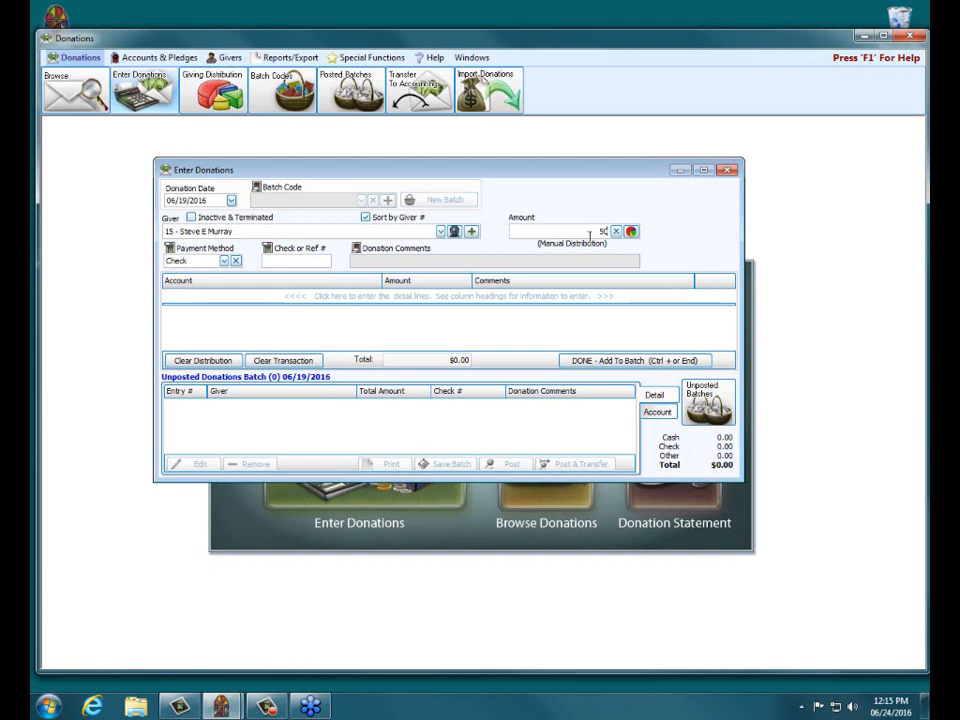
pyautogui.click(322, 262)
pyautogui.write('2255')
pyautogui.press('Tab')
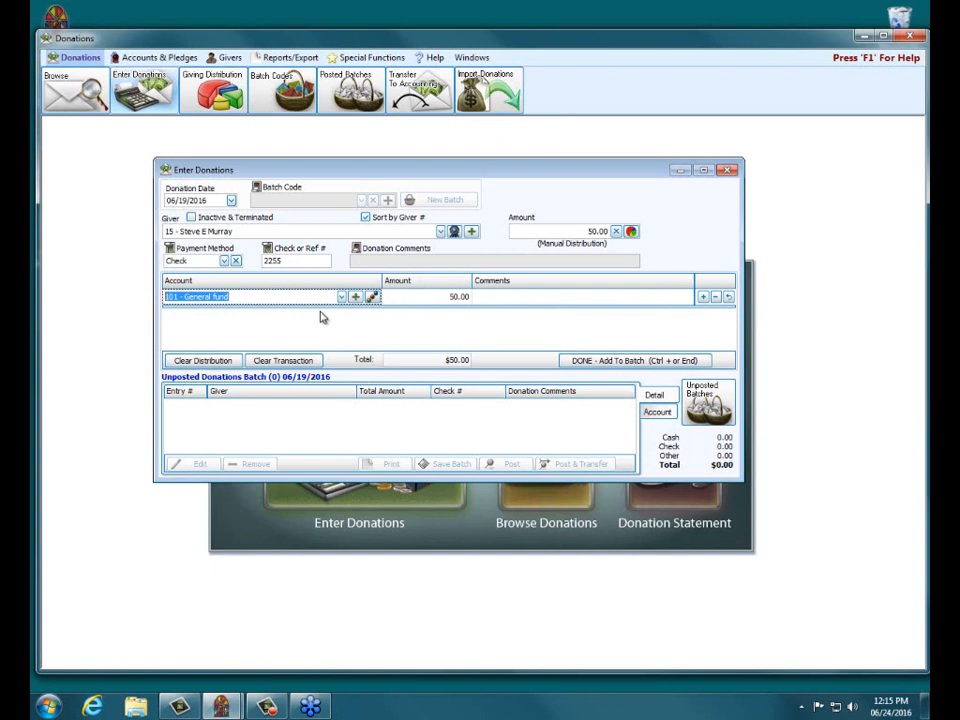
# Assign the donation to account 215 - Parsonage Renovation and add it to the batch
pyautogui.write('parson')
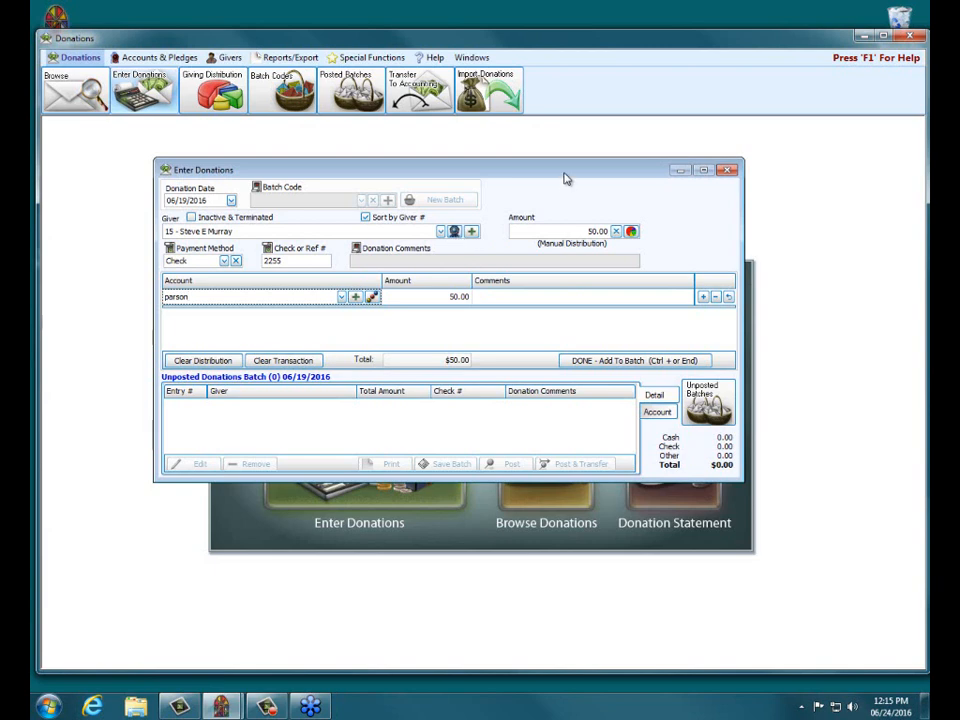
pyautogui.moveTo(566, 176); pyautogui.dragTo(561, 212)
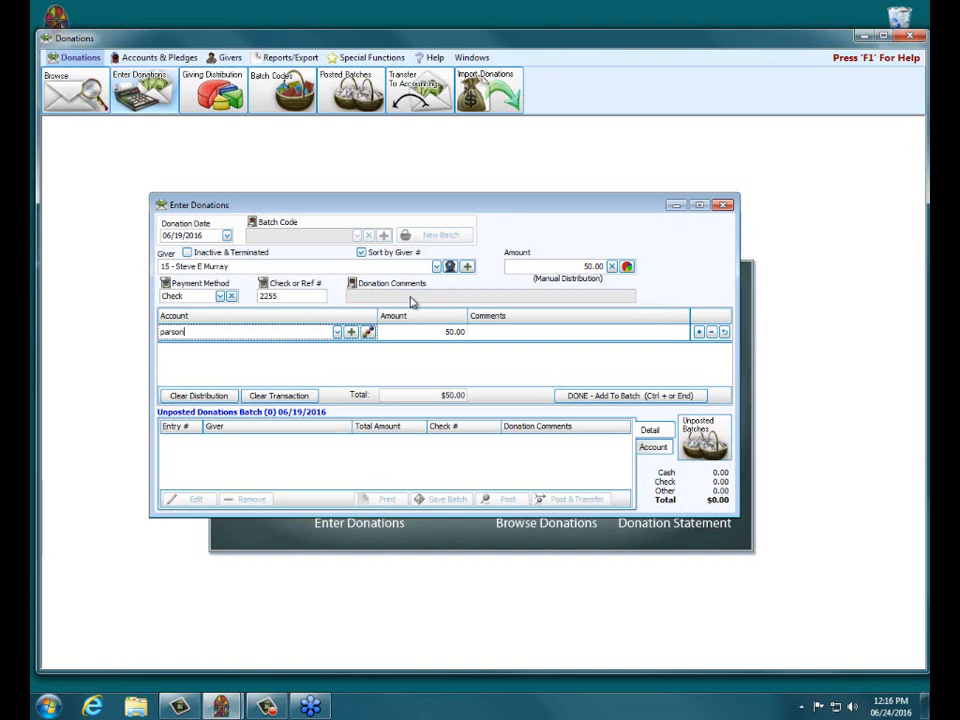
pyautogui.click(338, 332)
pyautogui.click(200, 365)
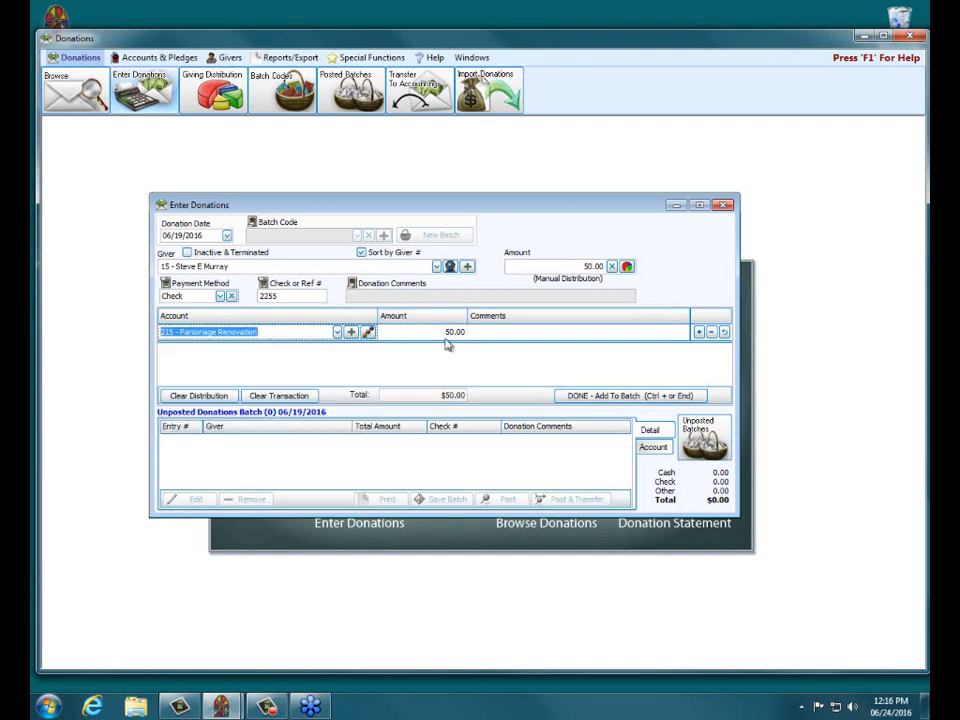
pyautogui.click(668, 397)
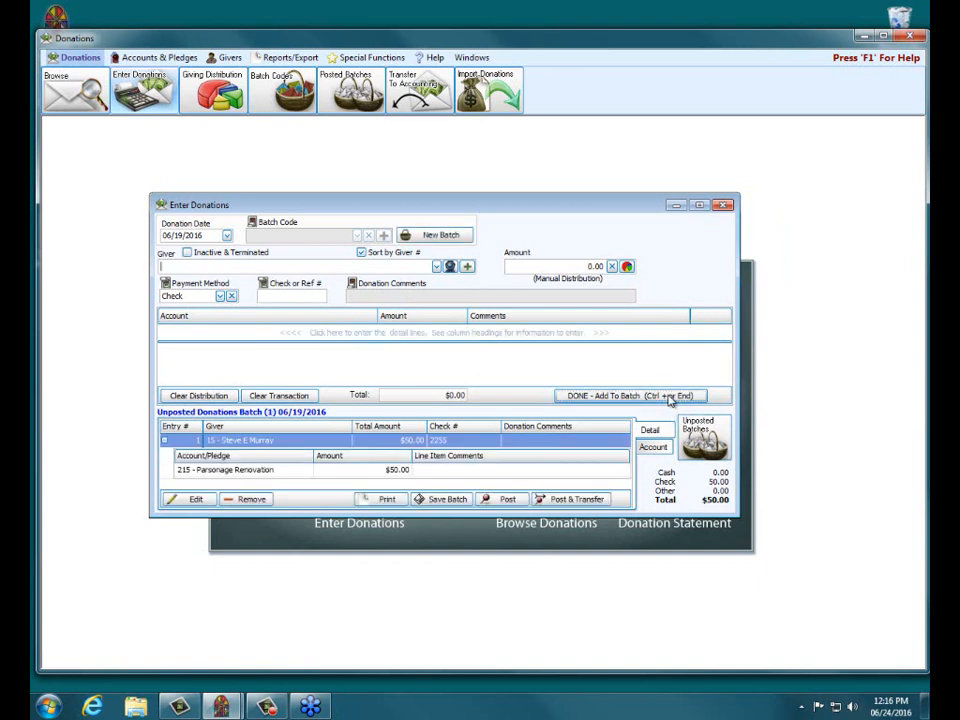
# Show the giver's pledge information beside the donation form and select the giver who pledged 1,000.00 Flat
pyautogui.click(450, 267)
pyautogui.moveTo(443, 150); pyautogui.dragTo(746, 134)
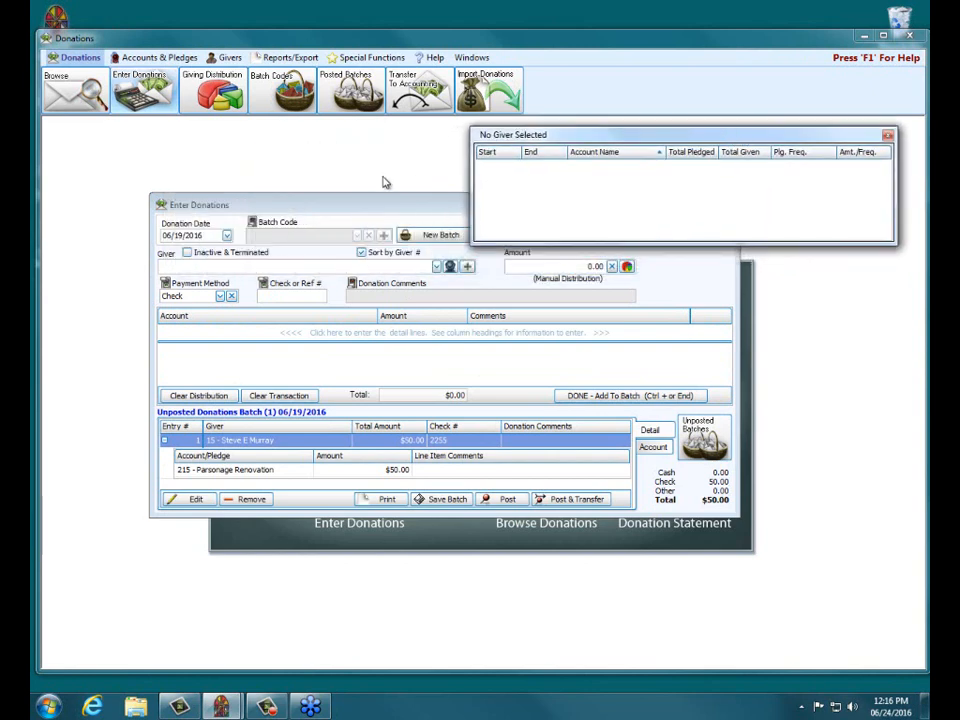
pyautogui.moveTo(375, 208); pyautogui.dragTo(326, 290)
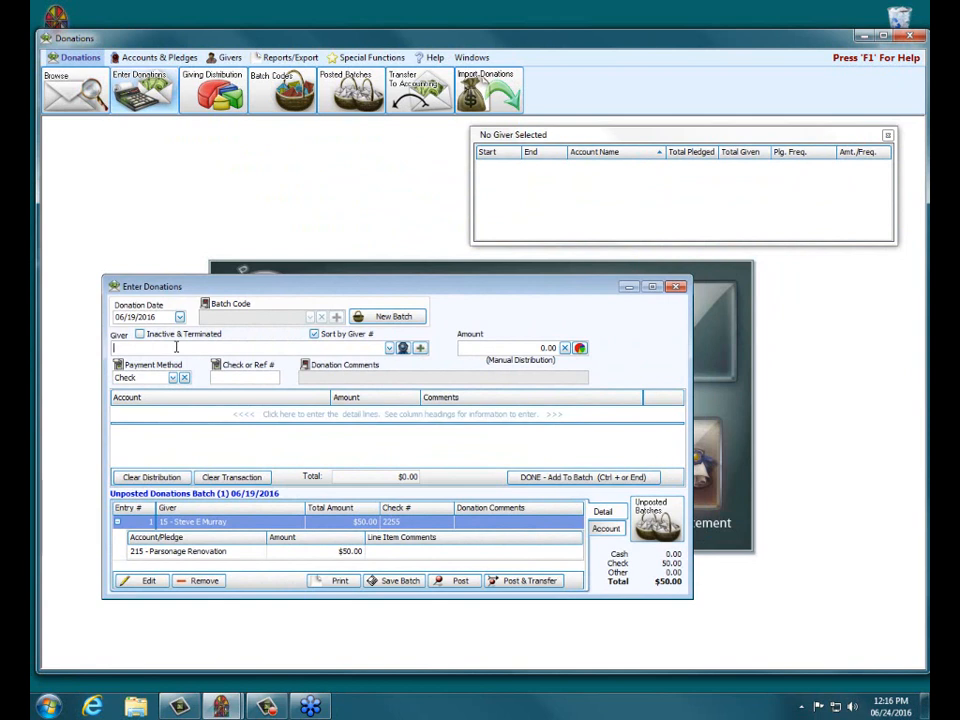
pyautogui.write('30')
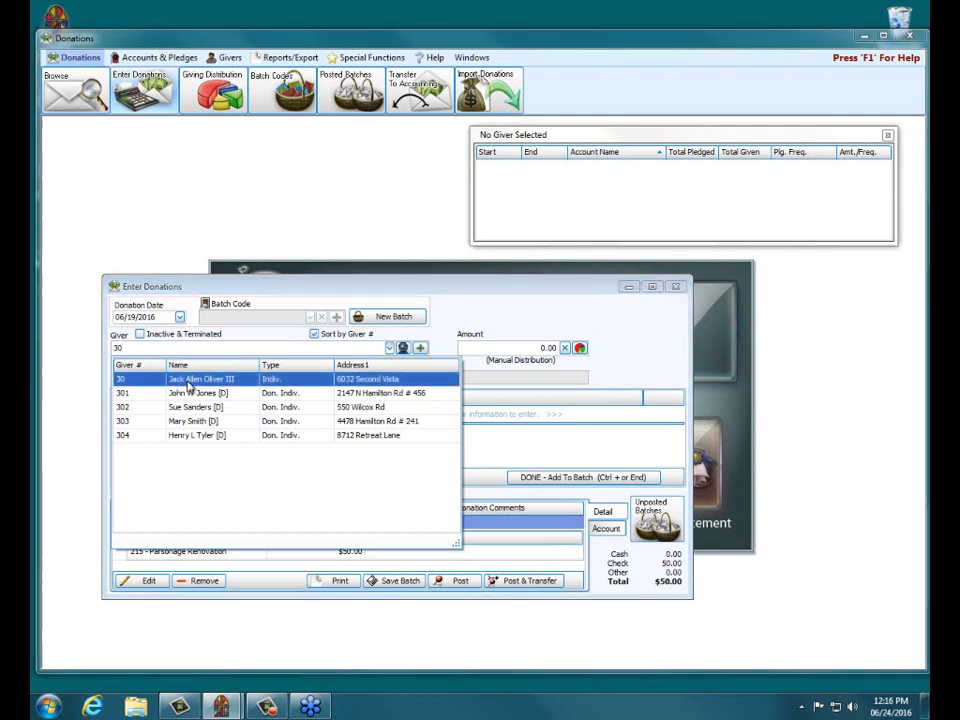
pyautogui.click(187, 381)
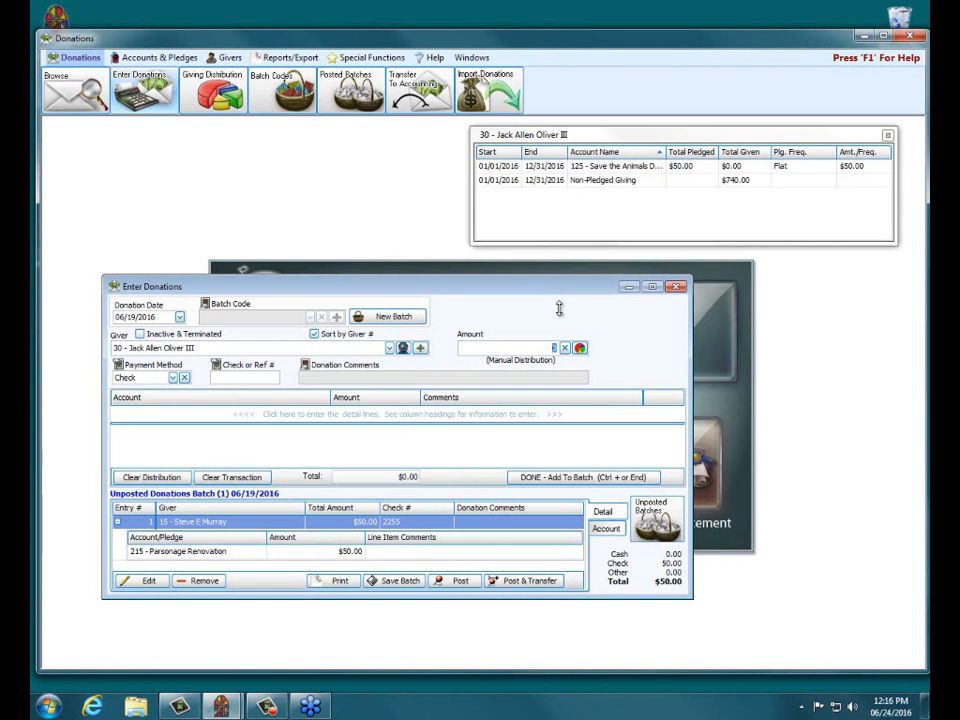
pyautogui.click(628, 221)
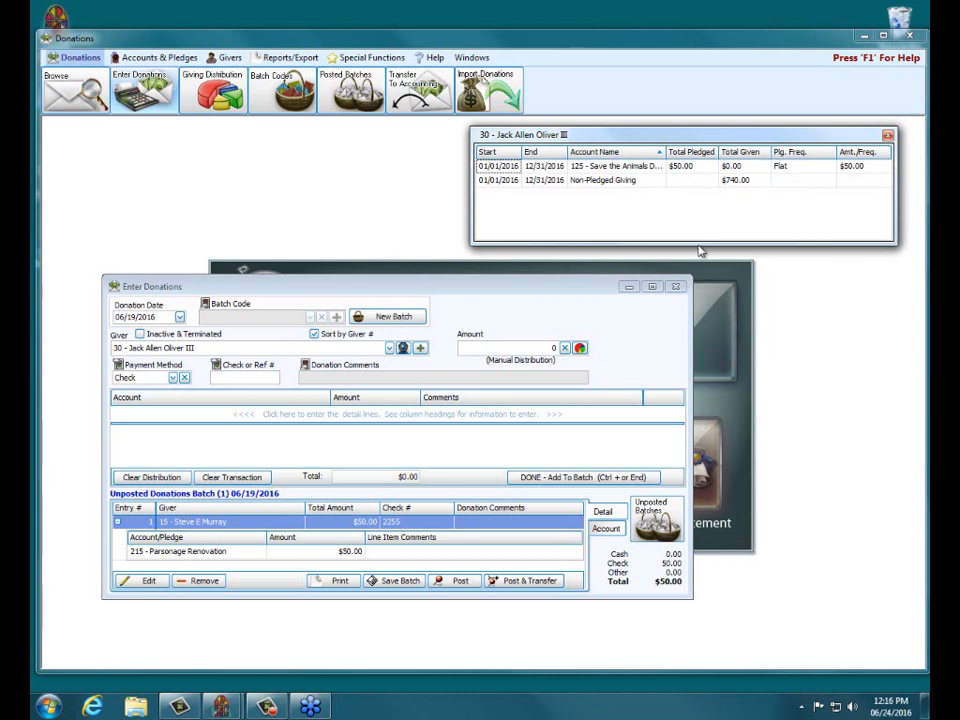
# Enter a 50.00 check donation with check number 5222 for the selected giver
pyautogui.click(171, 414)
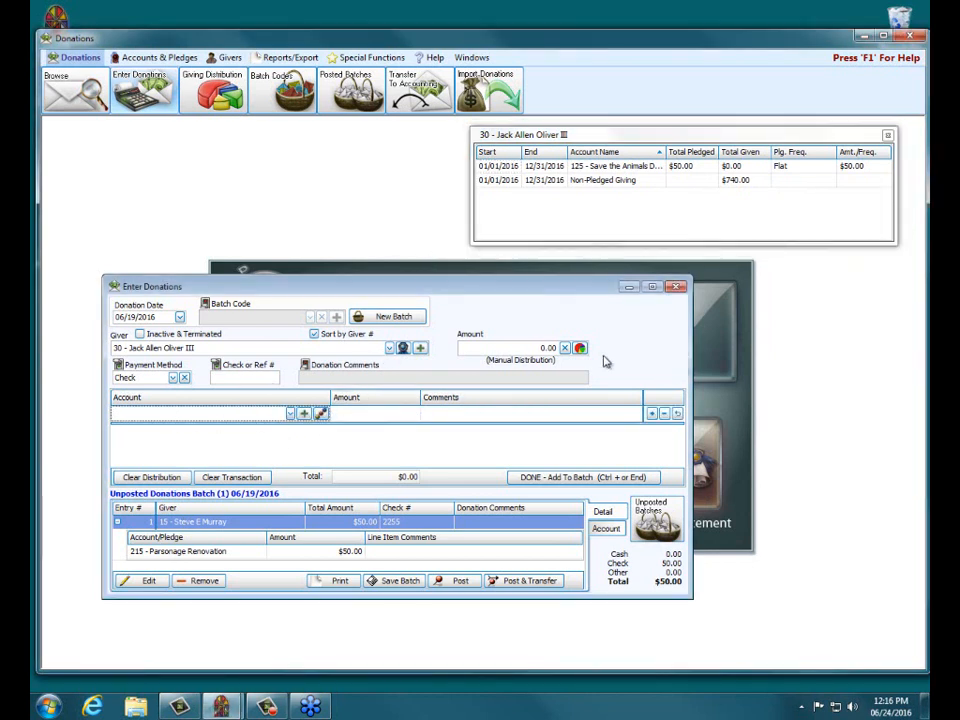
pyautogui.click(558, 348)
pyautogui.write('50')
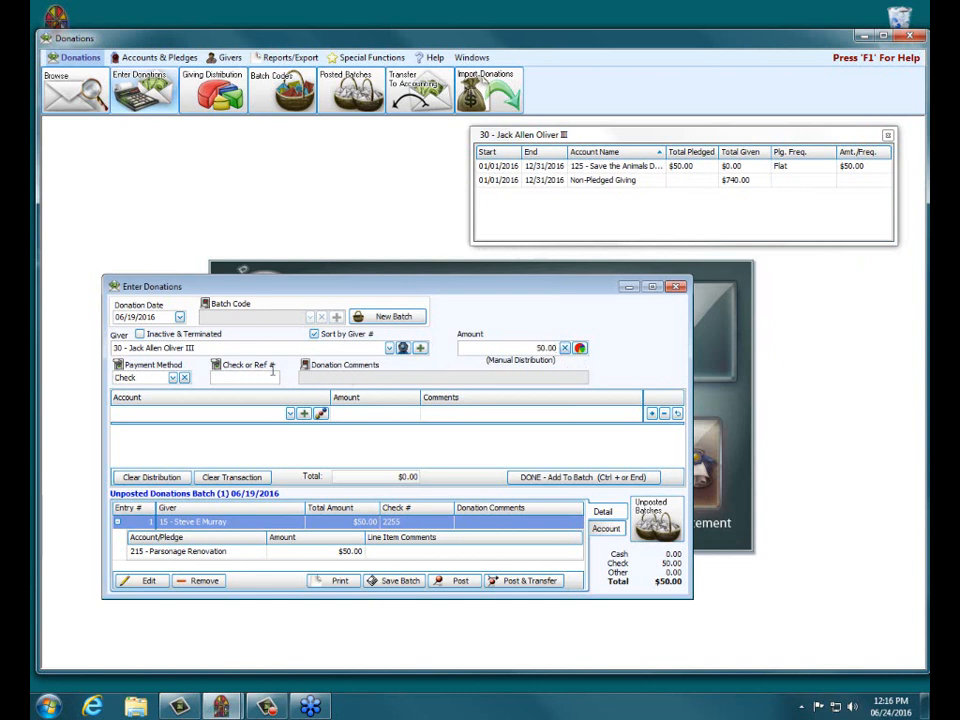
pyautogui.click(256, 380)
pyautogui.press('Tab')
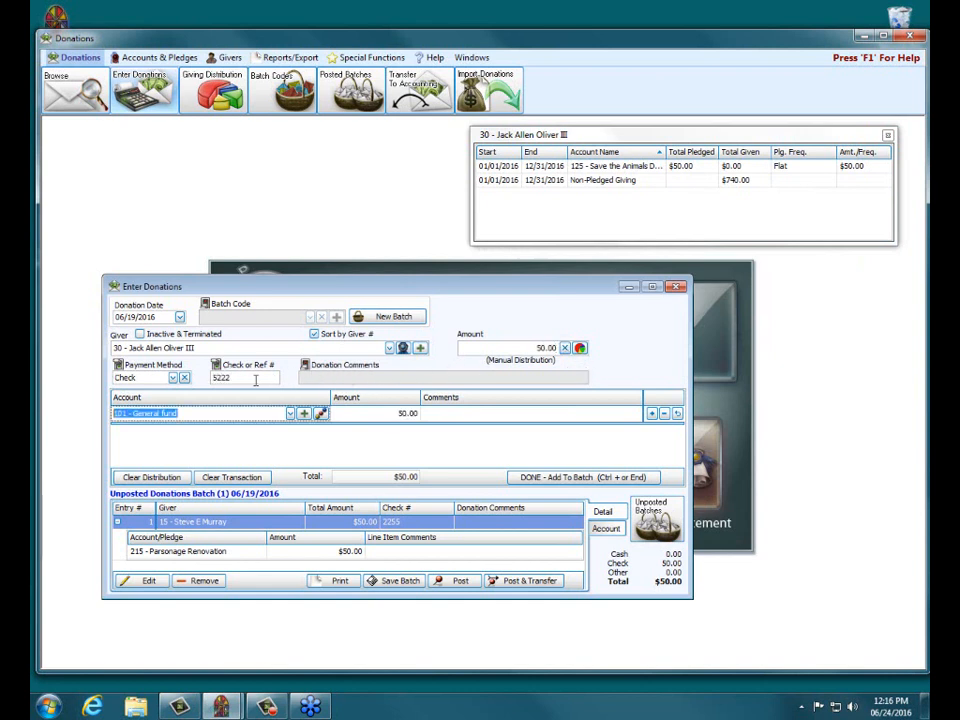
# Assign the 50.00 donation to the 215 - Parsonage Renovation pledge for 01/01/2017 - 12/31/2019 and add it to the batch
pyautogui.click(290, 413)
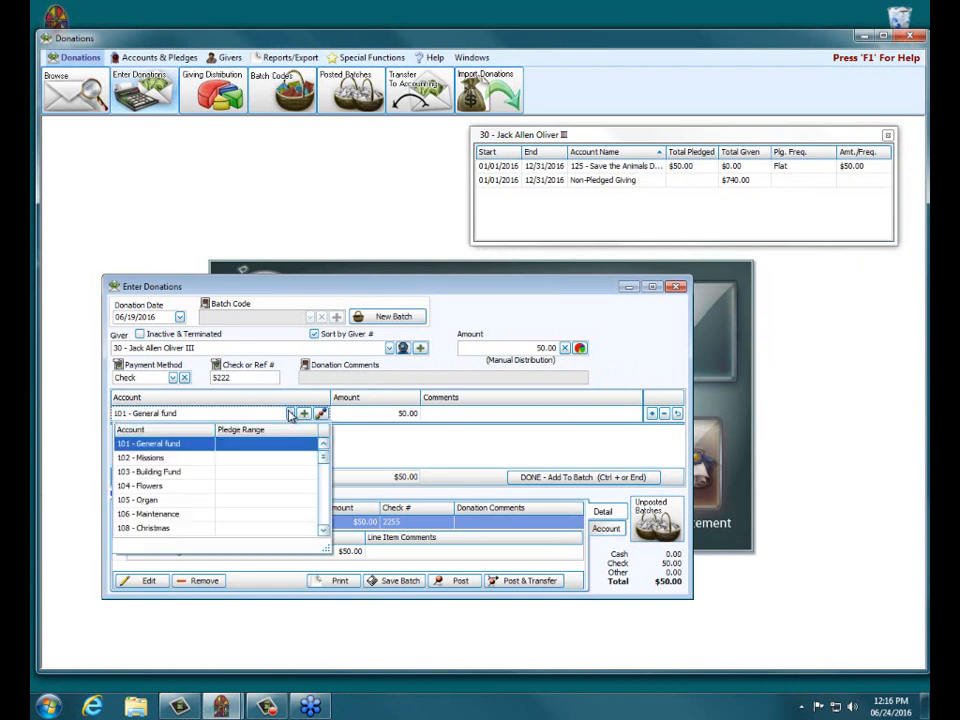
pyautogui.write('par')
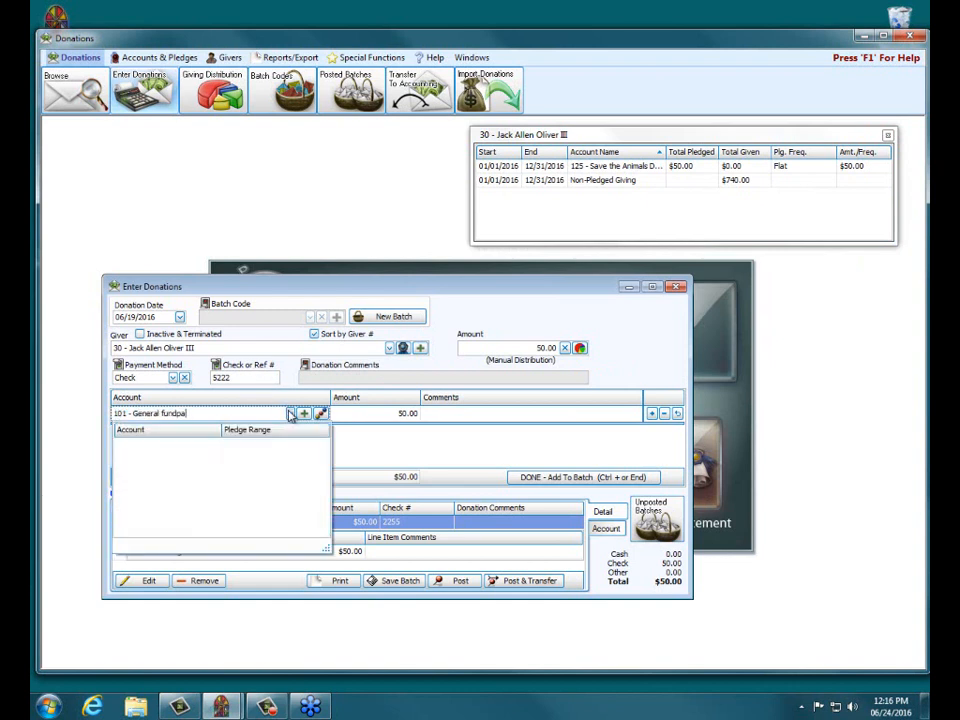
pyautogui.press('BackSpace')
pyautogui.press('BackSpace')
pyautogui.press('BackSpace')
pyautogui.press('BackSpace')
pyautogui.press('BackSpace')
pyautogui.press('BackSpace')
pyautogui.press('BackSpace')
pyautogui.press('BackSpace')
pyautogui.press('BackSpace')
pyautogui.press('BackSpace')
pyautogui.press('BackSpace')
pyautogui.press('BackSpace')
pyautogui.press('BackSpace')
pyautogui.press('BackSpace')
pyautogui.press('BackSpace')
pyautogui.press('BackSpace')
pyautogui.press('BackSpace')
pyautogui.press('BackSpace')
pyautogui.press('BackSpace')
pyautogui.press('BackSpace')
pyautogui.write('pa')
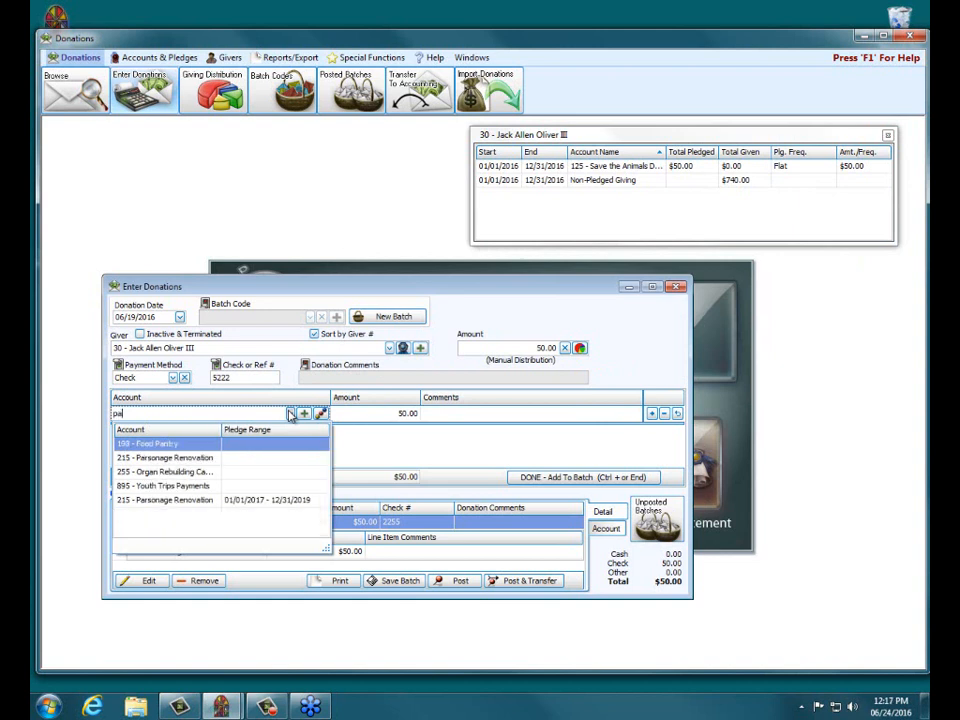
pyautogui.write('rson')
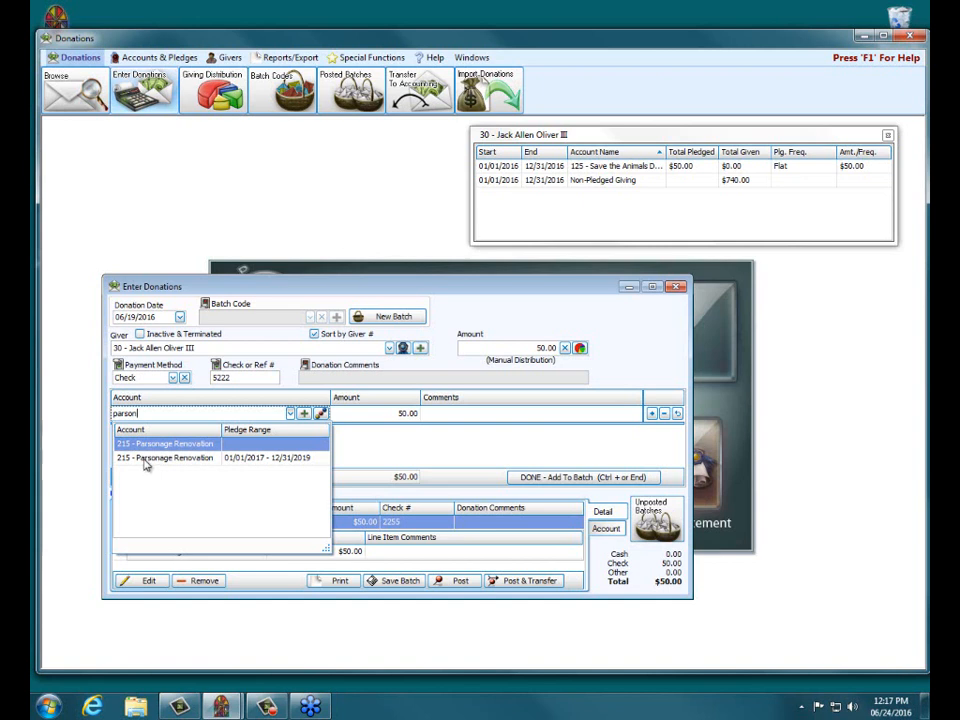
pyautogui.click(280, 459)
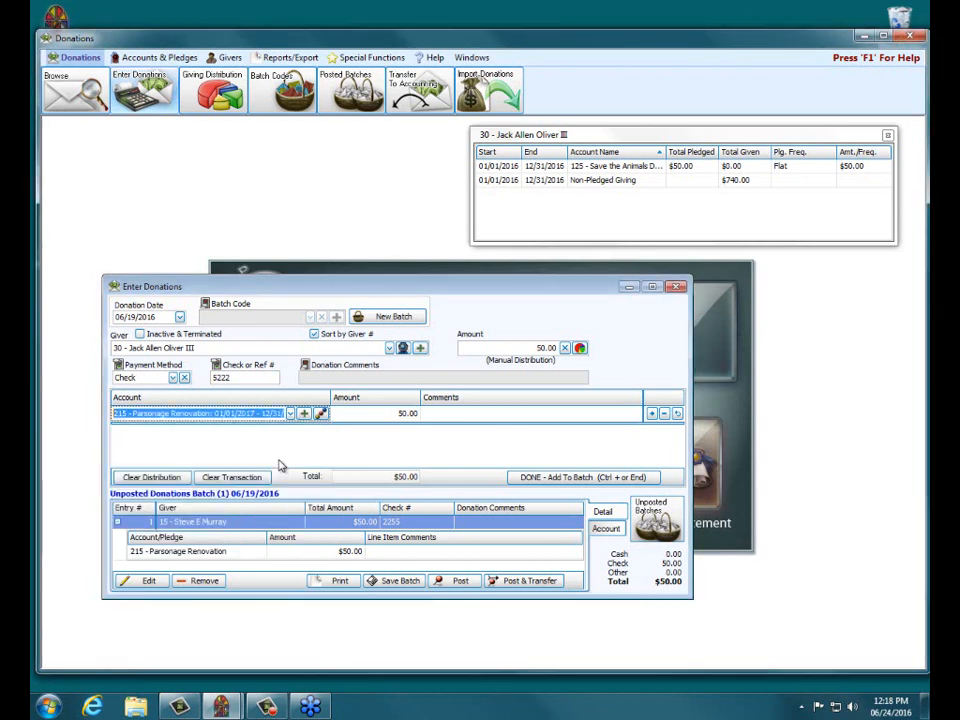
pyautogui.click(611, 476)
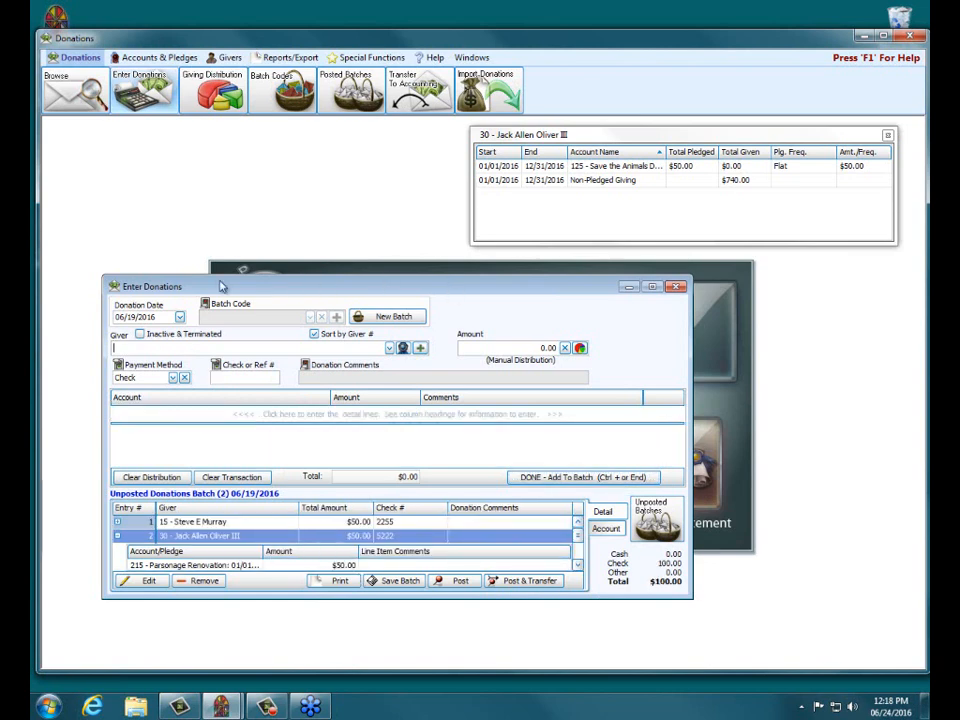
# Enlarge the donation window and enter a 15.00 Cash donation for the giver who pledged 200.00 Annual, looked up by giver number
pyautogui.moveTo(101, 279); pyautogui.dragTo(88, 252)
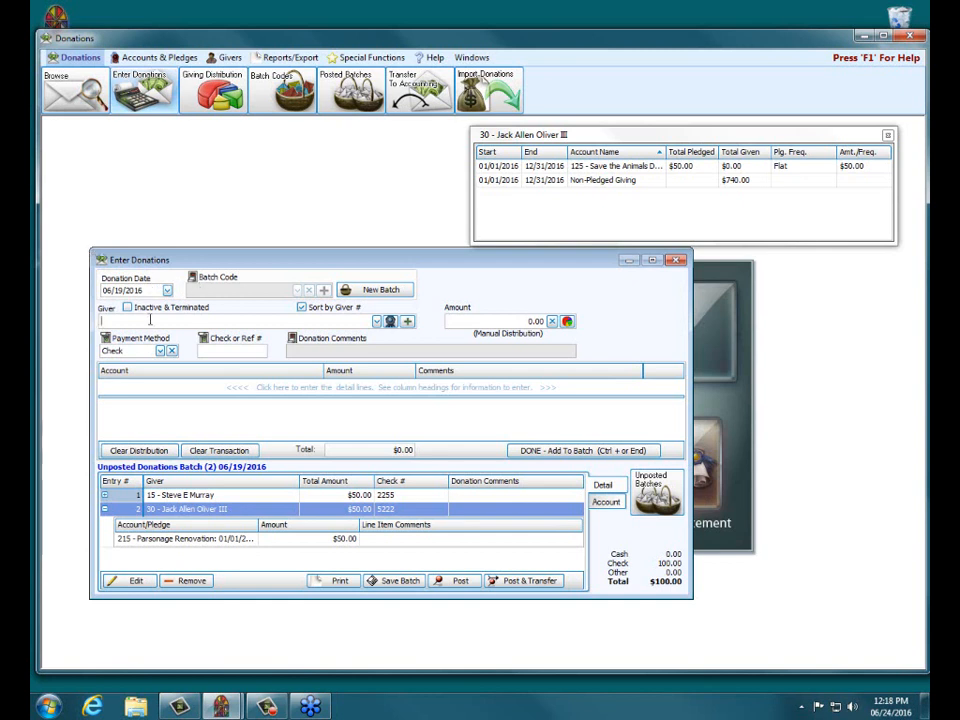
pyautogui.write('4')
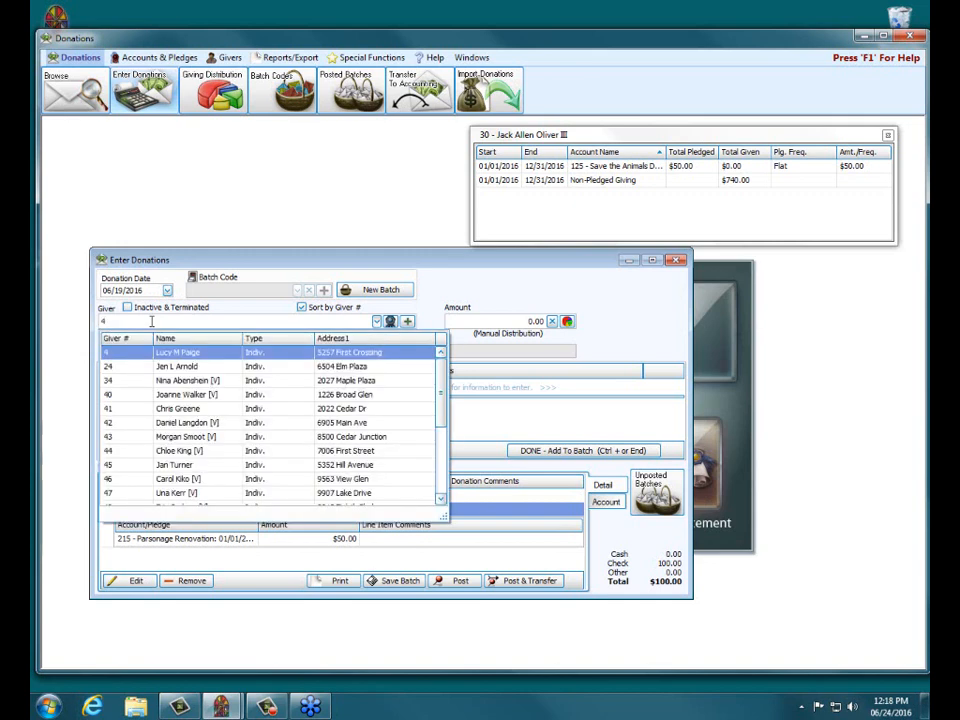
pyautogui.press('Return')
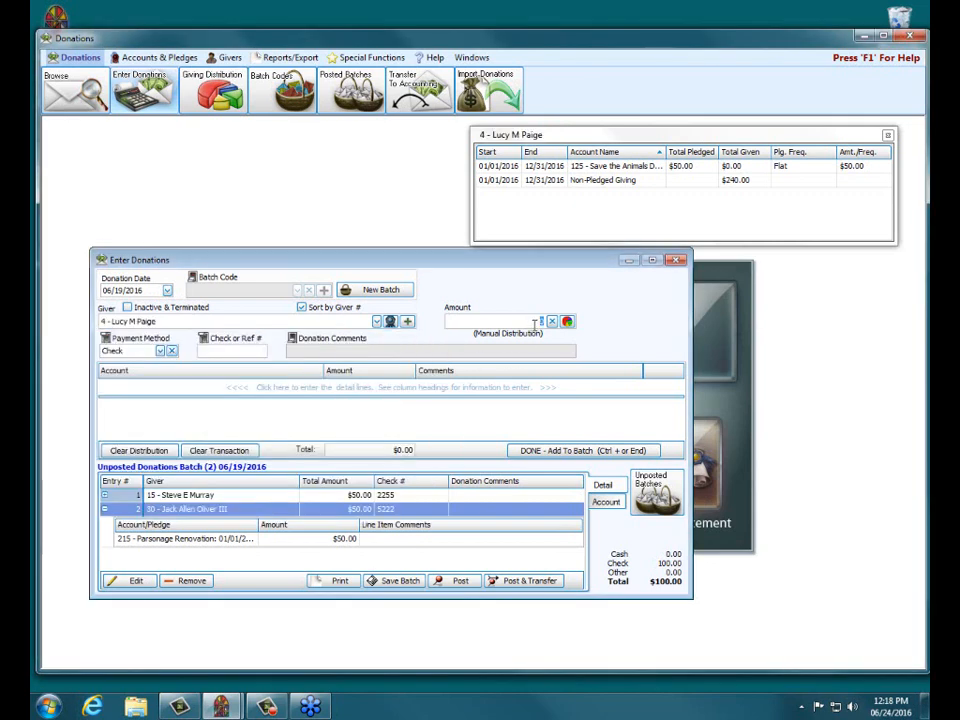
pyautogui.write('15')
pyautogui.click(160, 350)
pyautogui.click(155, 376)
# Assign the 15.00 cash donation to the 215 - Parsonage Renovation pledge for 01/01/2017 - 12/31/2019 and add it to the batch
pyautogui.click(189, 387)
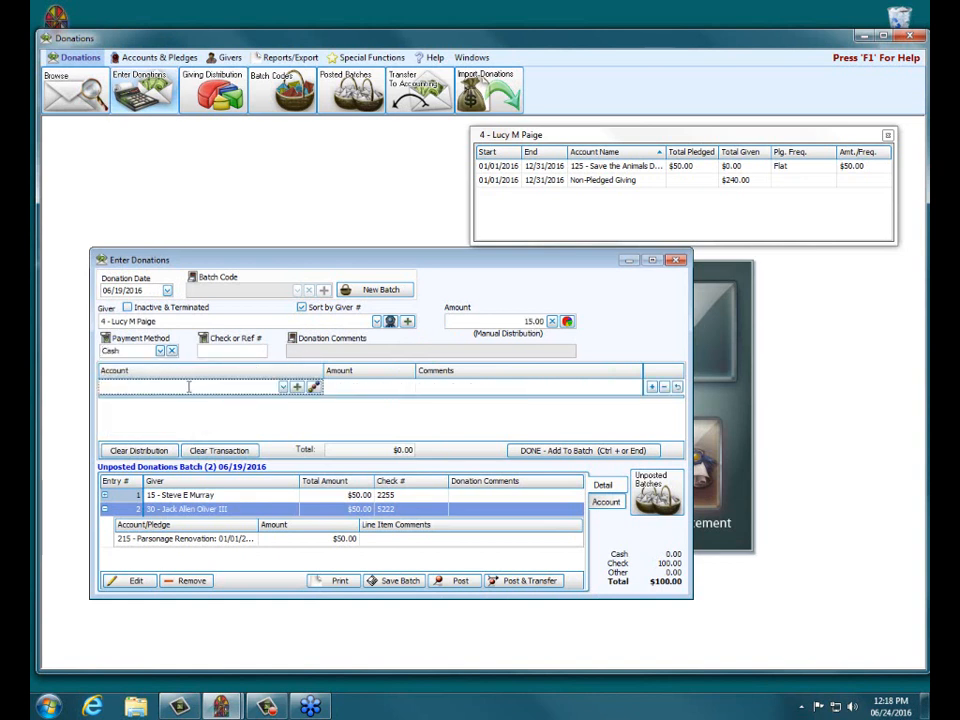
pyautogui.write('pars')
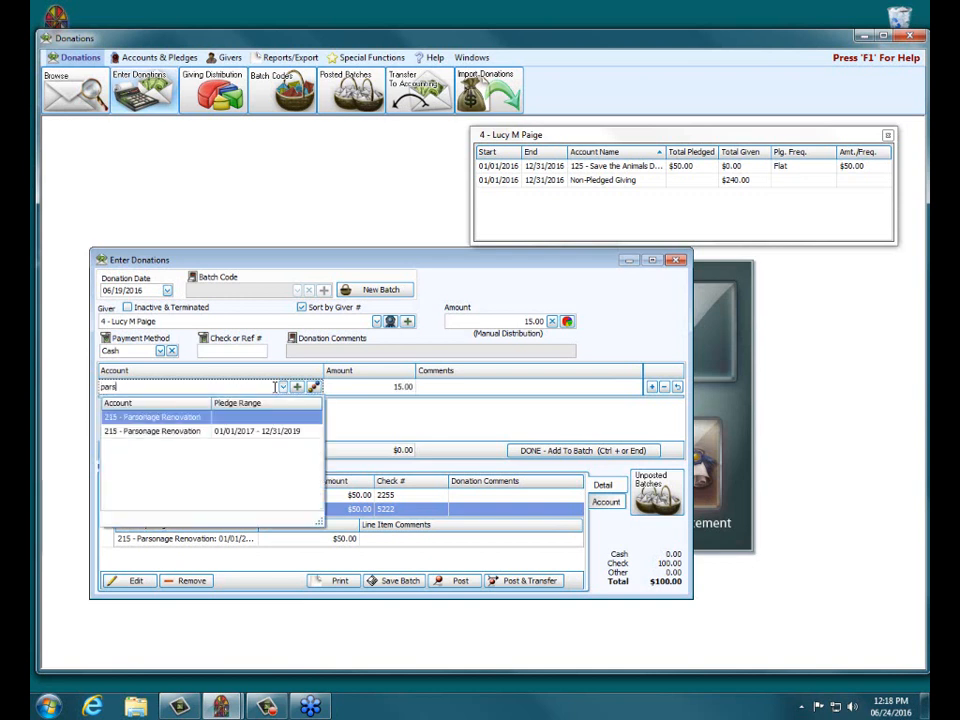
pyautogui.click(246, 434)
pyautogui.press('End')
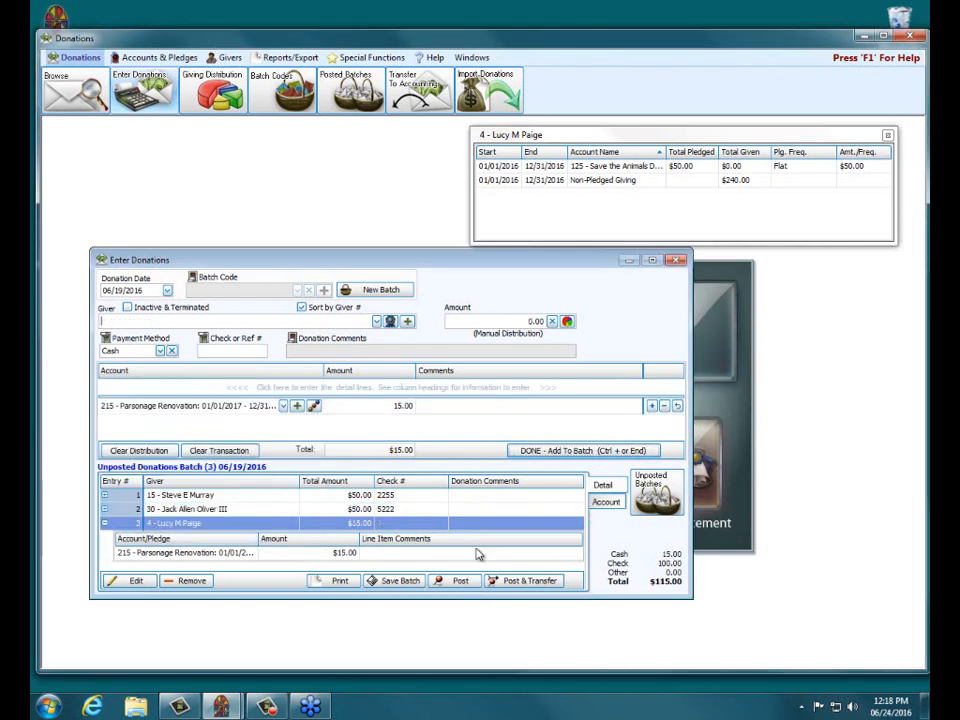
# Post the donation batch dated 06/19/2016 without printing and close the donation entry window
pyautogui.click(458, 580)
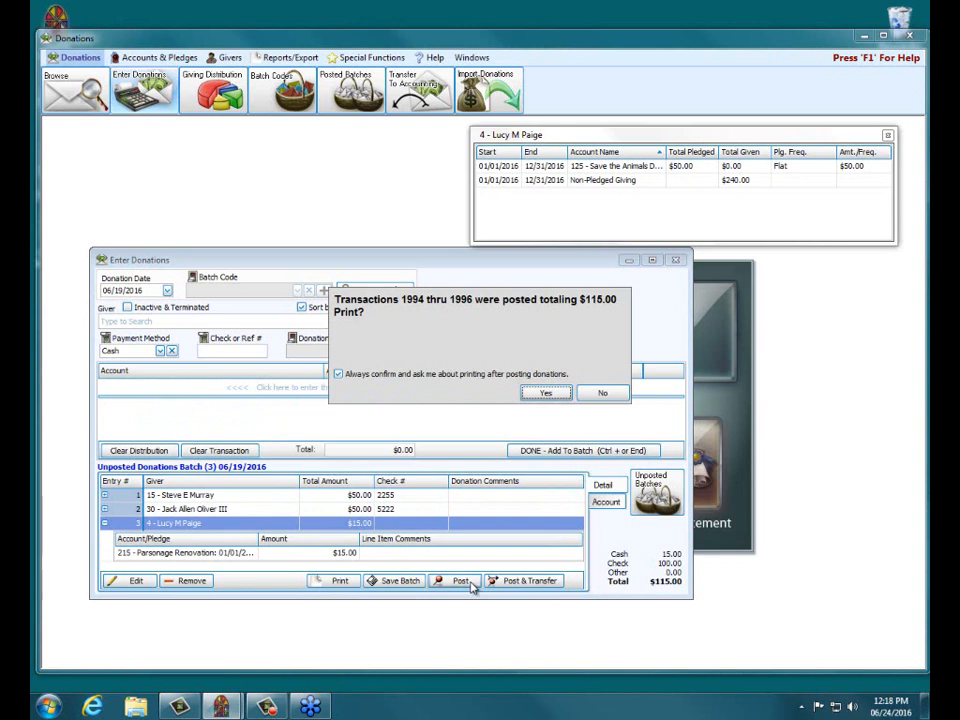
pyautogui.click(601, 392)
pyautogui.click(676, 260)
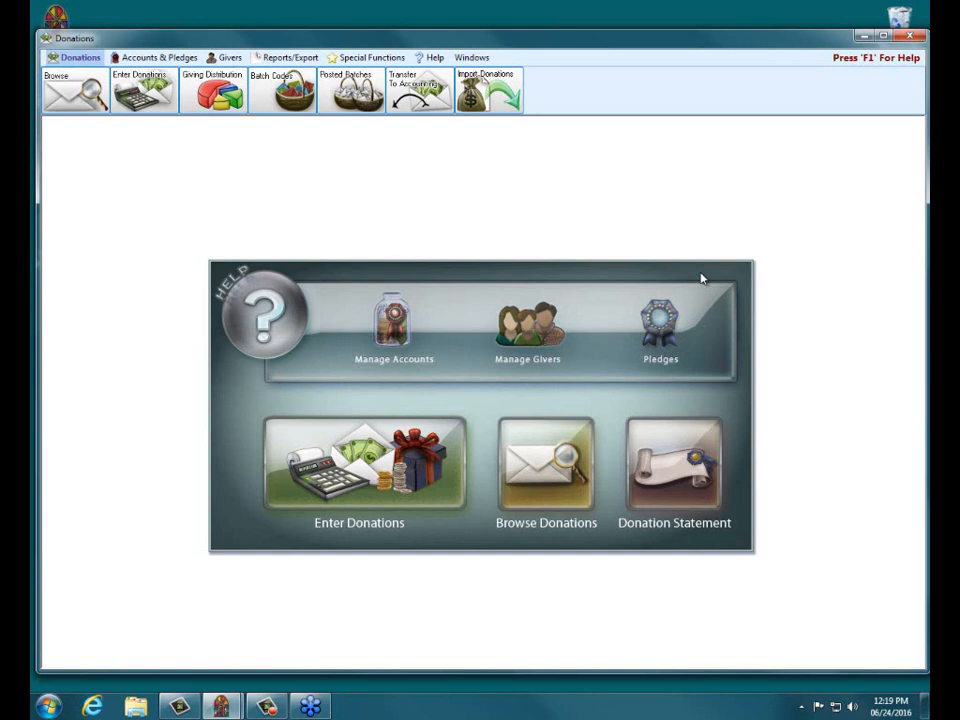
# Open the pledges window and view the givers' pledges in the Parsonage renovation campaign
pyautogui.click(665, 331)
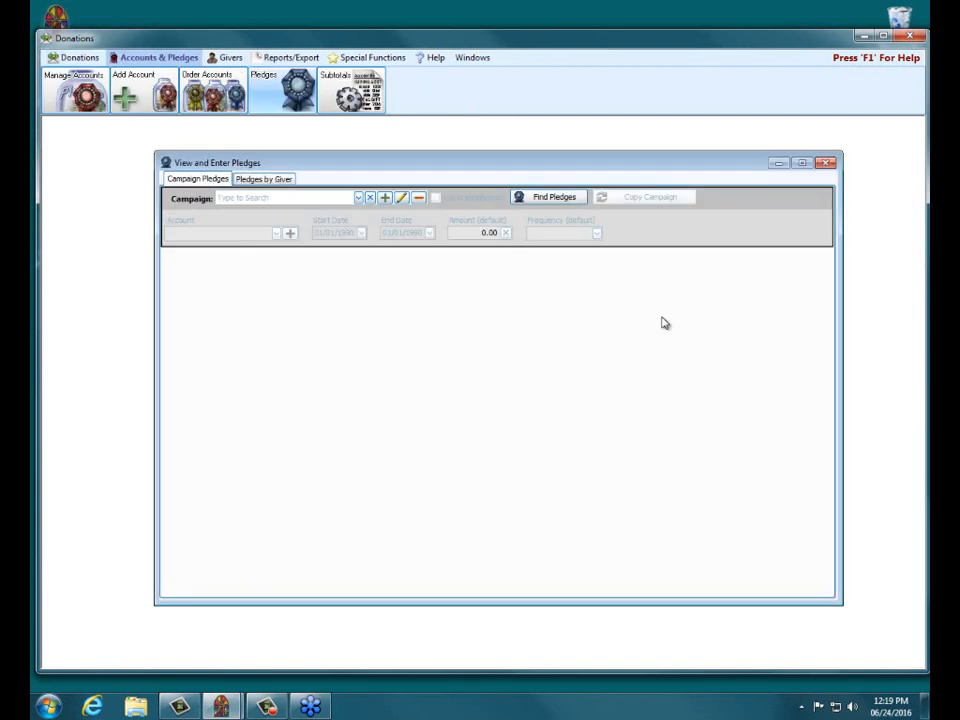
pyautogui.click(358, 198)
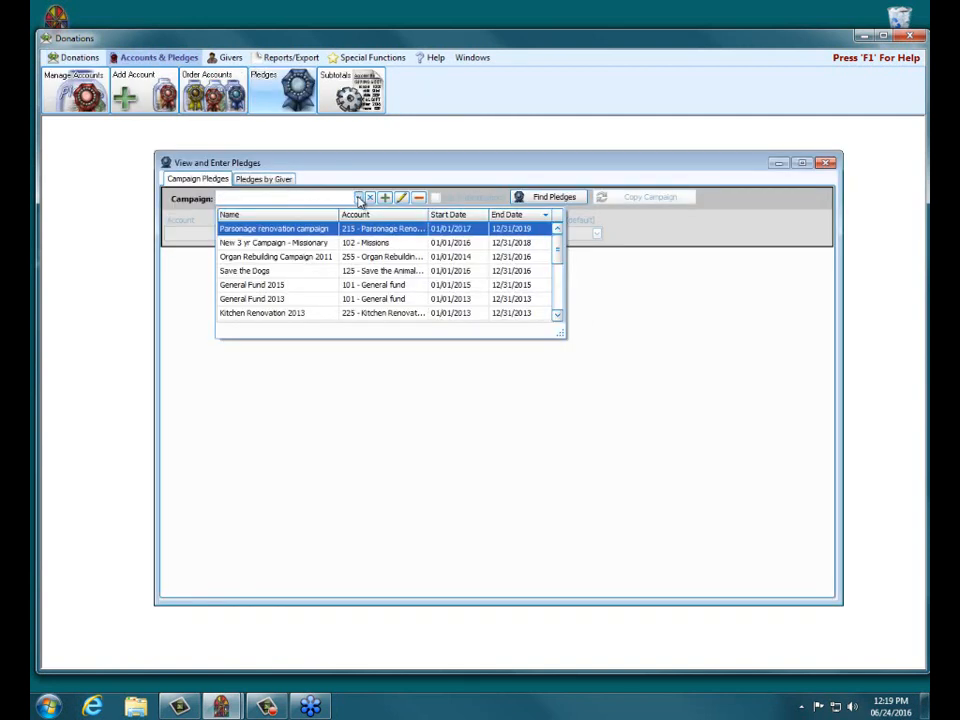
pyautogui.click(411, 232)
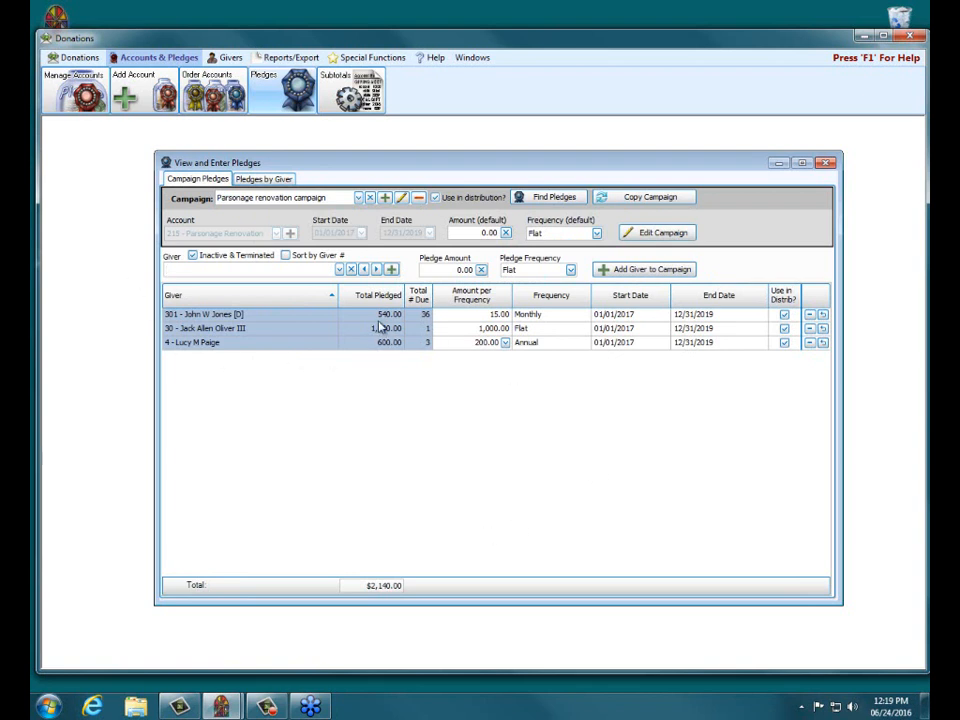
pyautogui.click(221, 317)
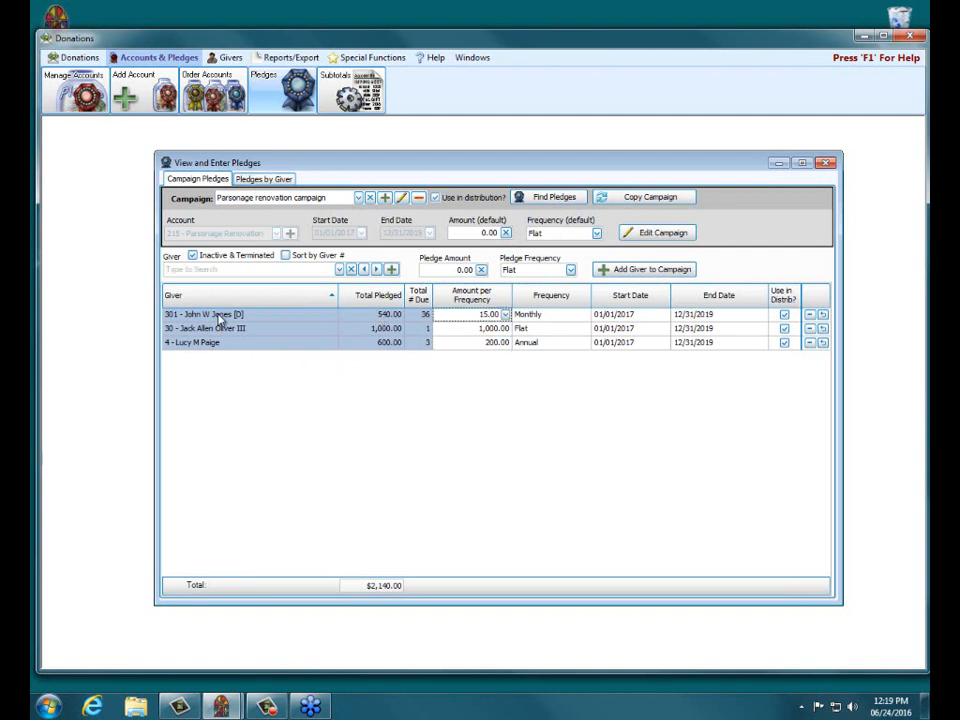
# Look up the pledges by giver for the person who pledged 1,000.00 Flat to the parsonage renovation
pyautogui.click(243, 183)
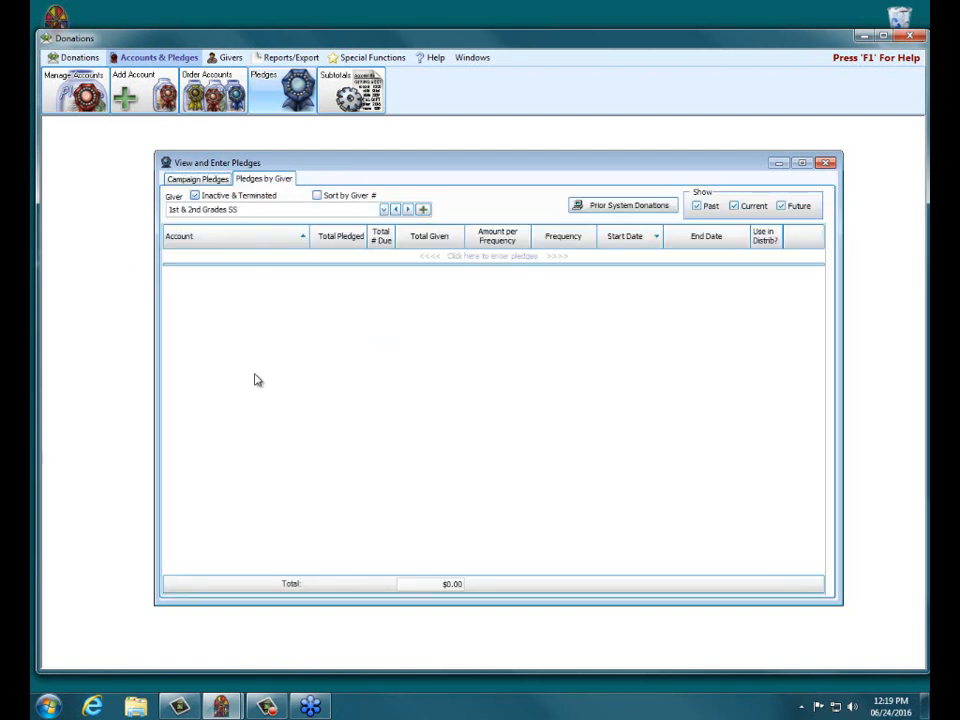
pyautogui.click(261, 210)
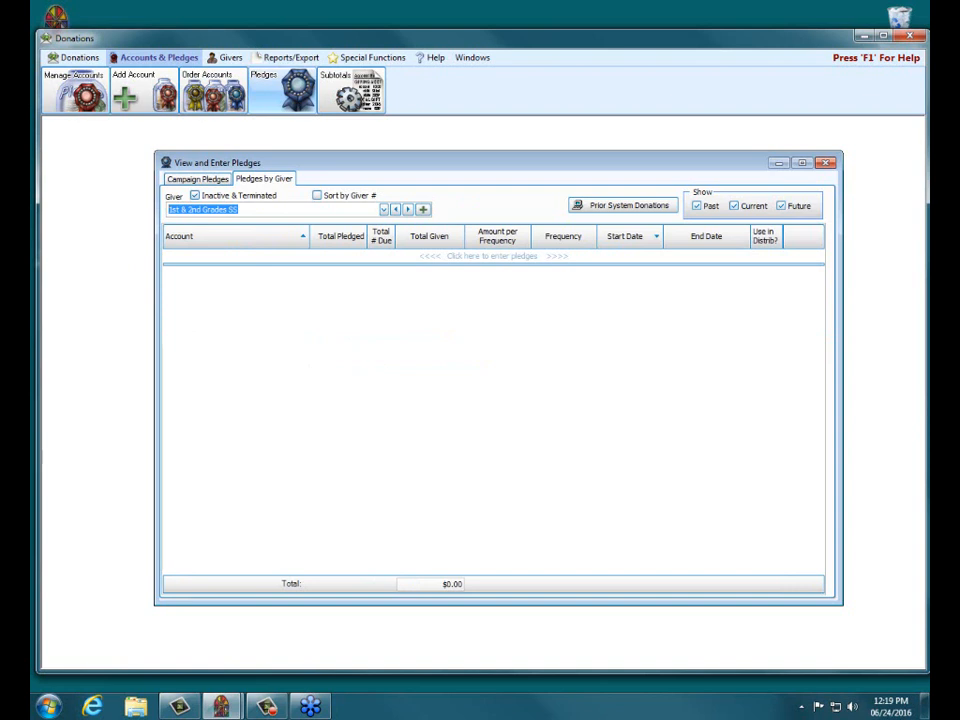
pyautogui.write('30')
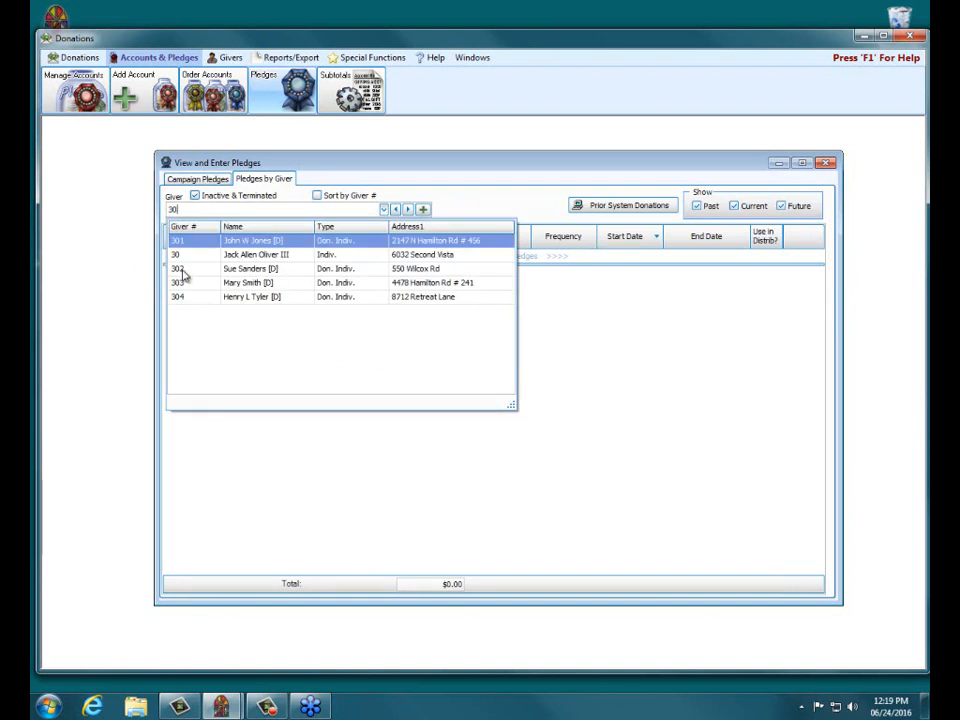
pyautogui.click(240, 256)
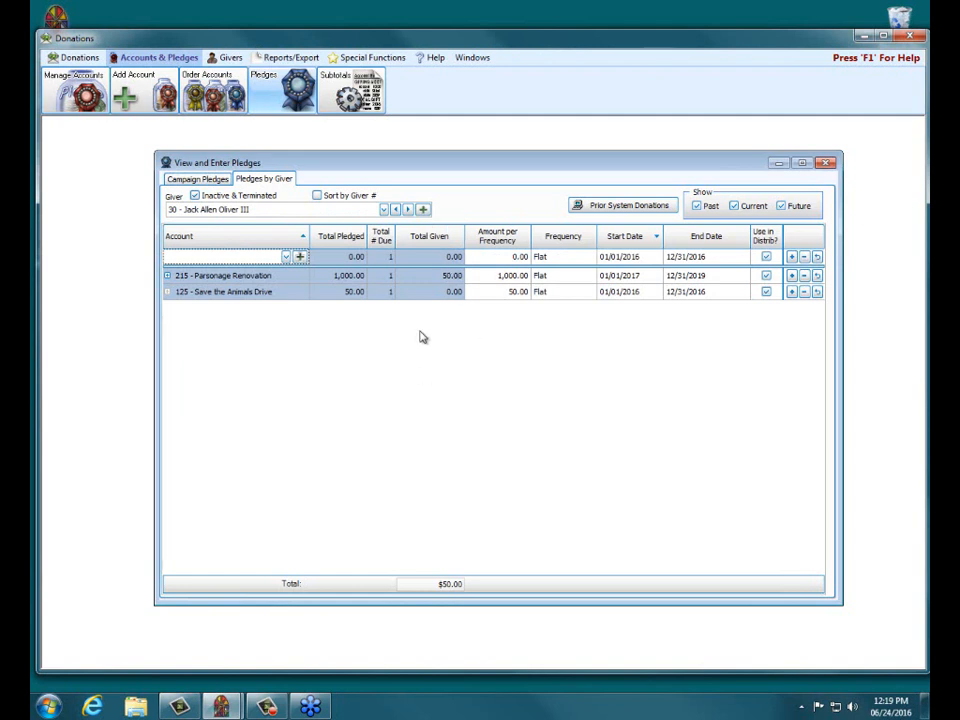
# Compare the giver's entry in the campaign pledges with the total given in the by-giver view, and close the pledges window
pyautogui.click(205, 179)
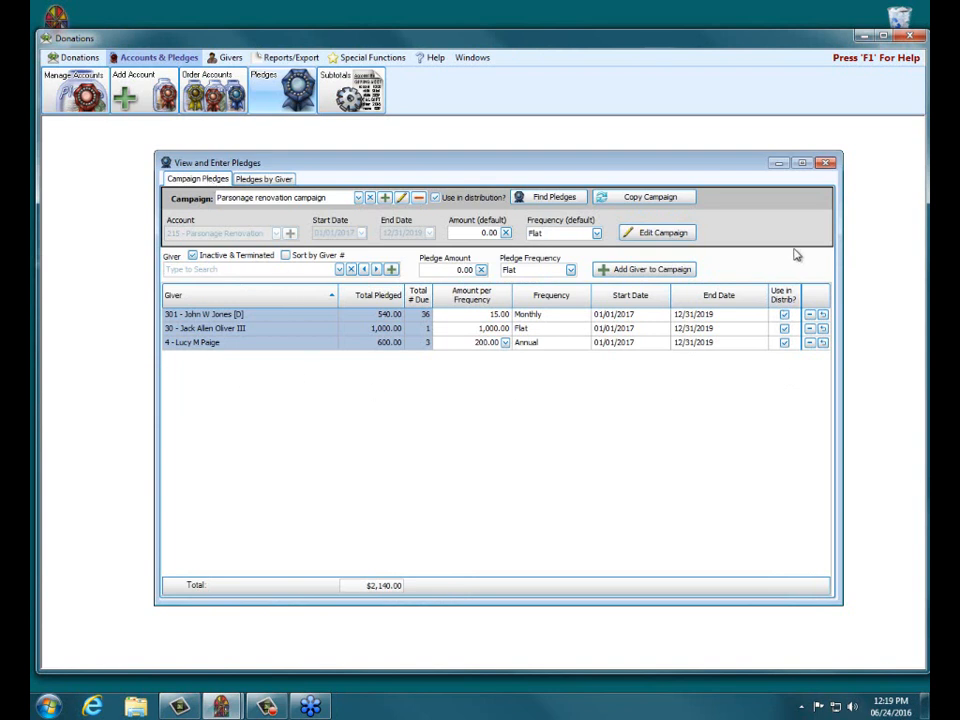
pyautogui.click(208, 331)
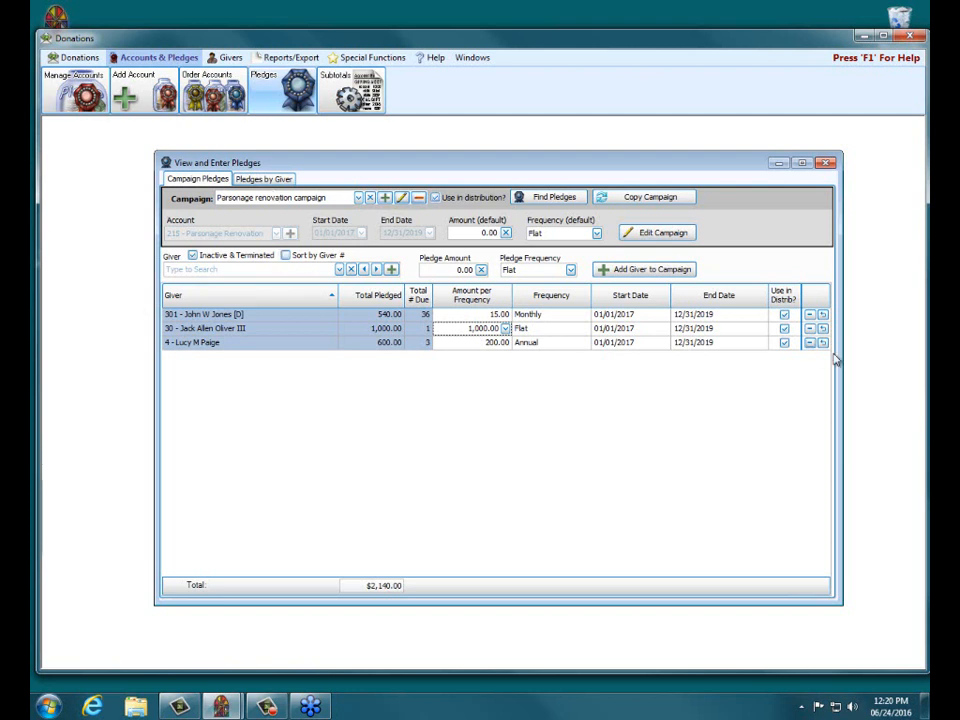
pyautogui.click(274, 180)
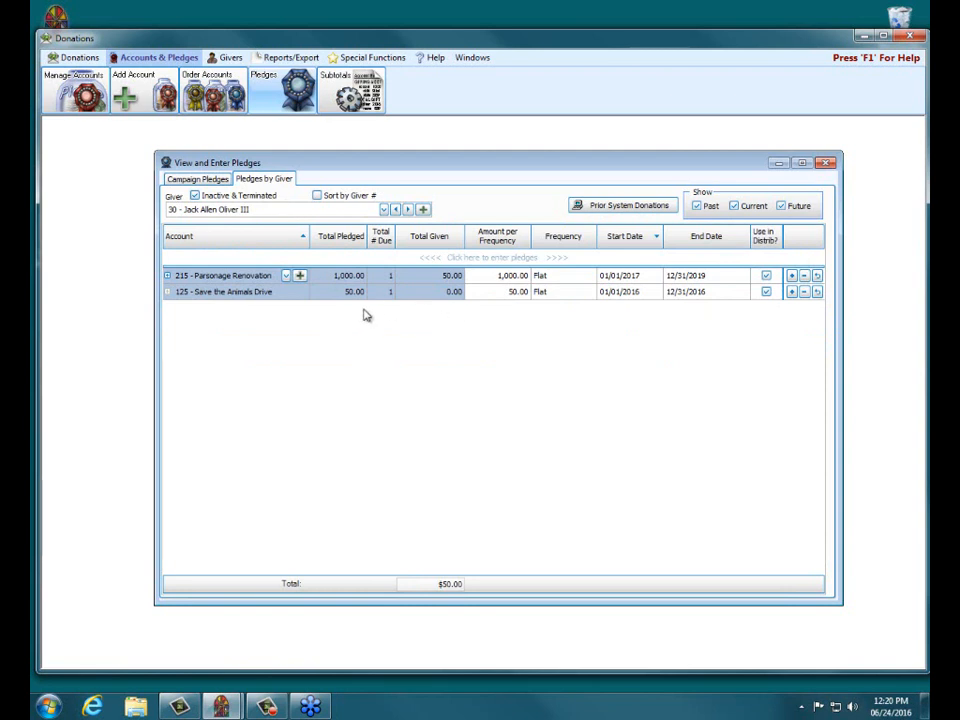
pyautogui.click(443, 279)
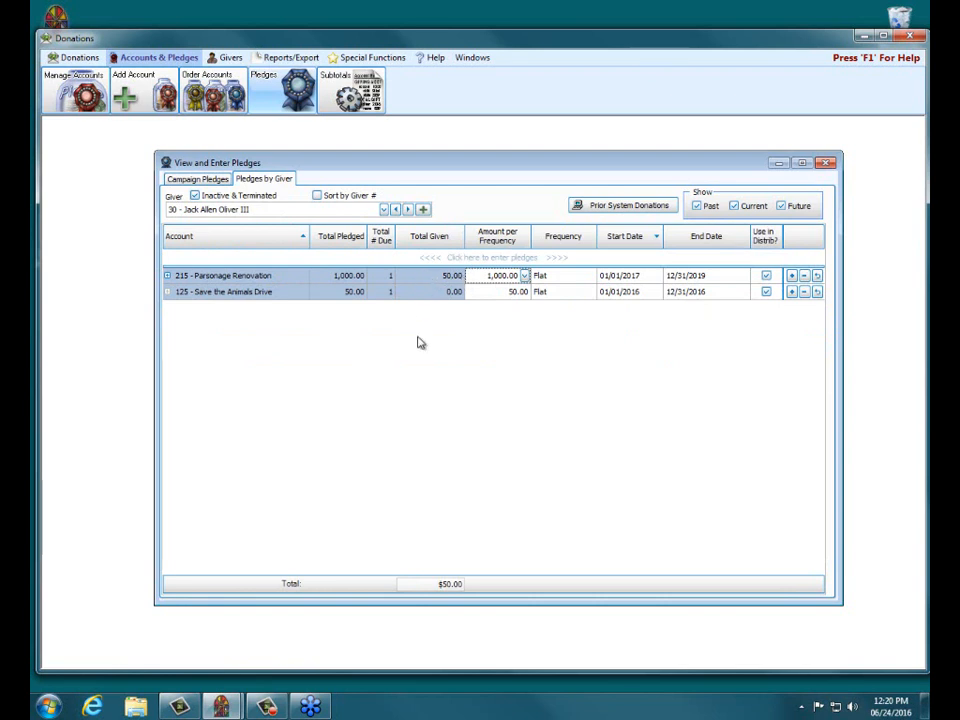
pyautogui.click(826, 163)
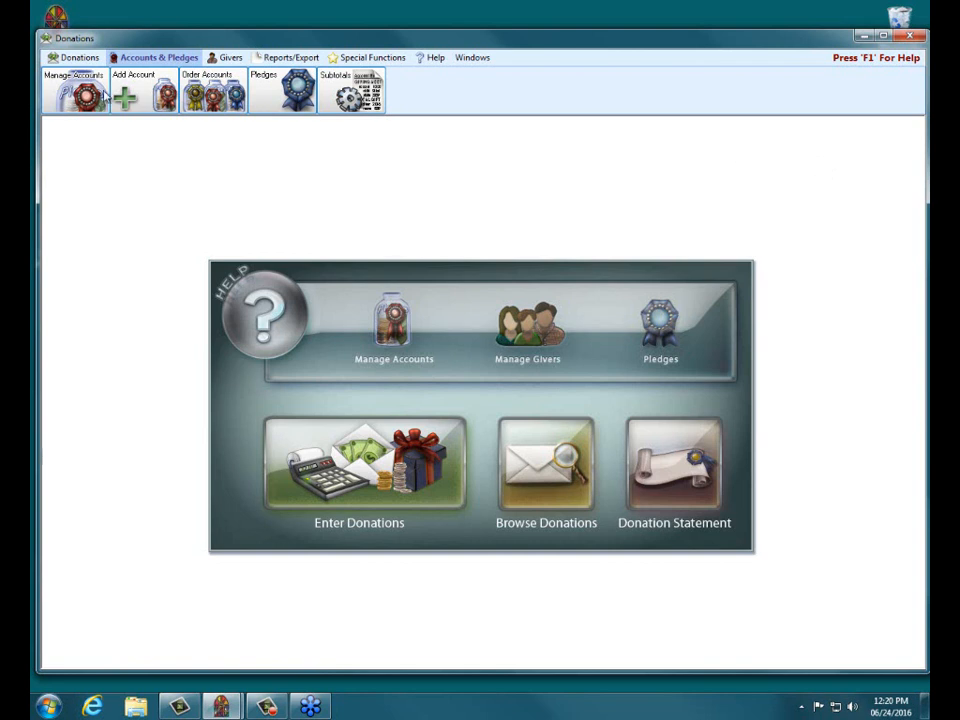
# Open the Pledge/Giving Analysis report and set its giving filter to include All
pyautogui.click(312, 59)
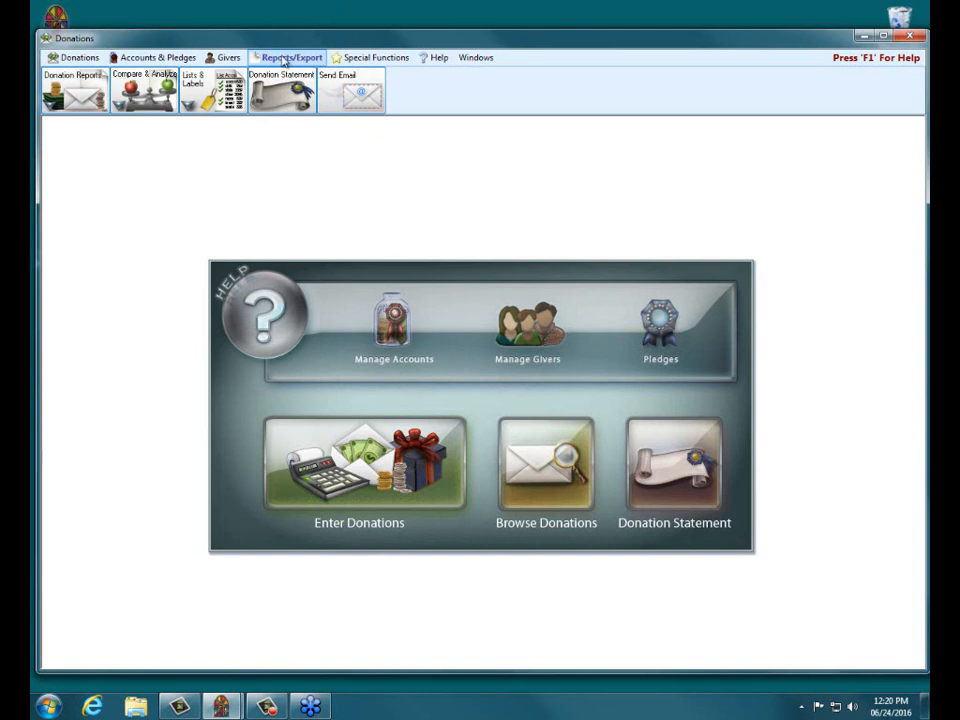
pyautogui.click(140, 92)
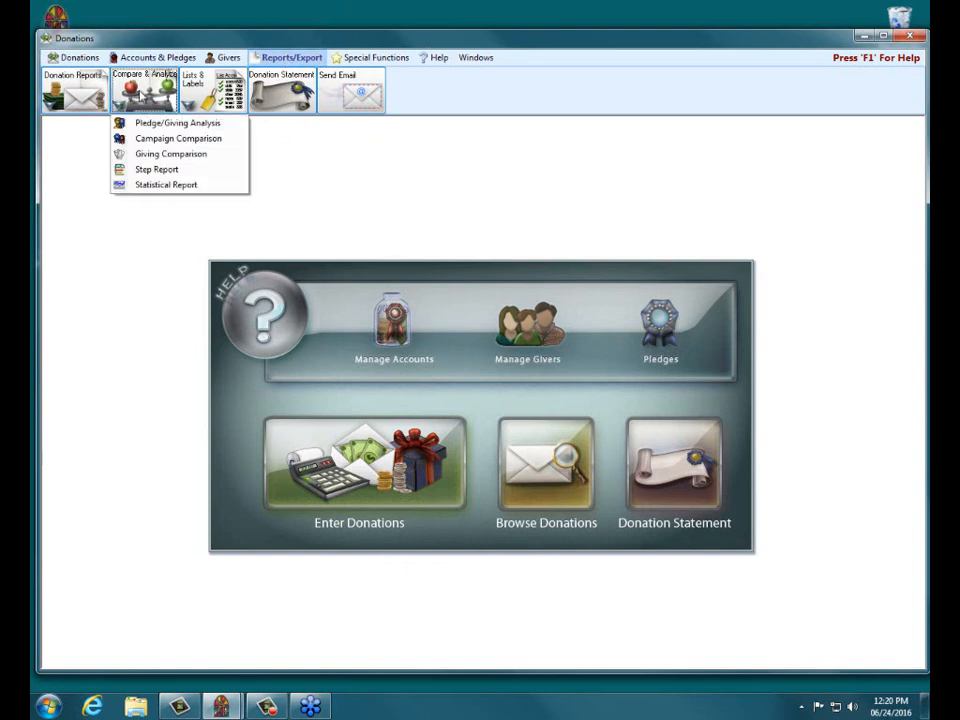
pyautogui.click(197, 126)
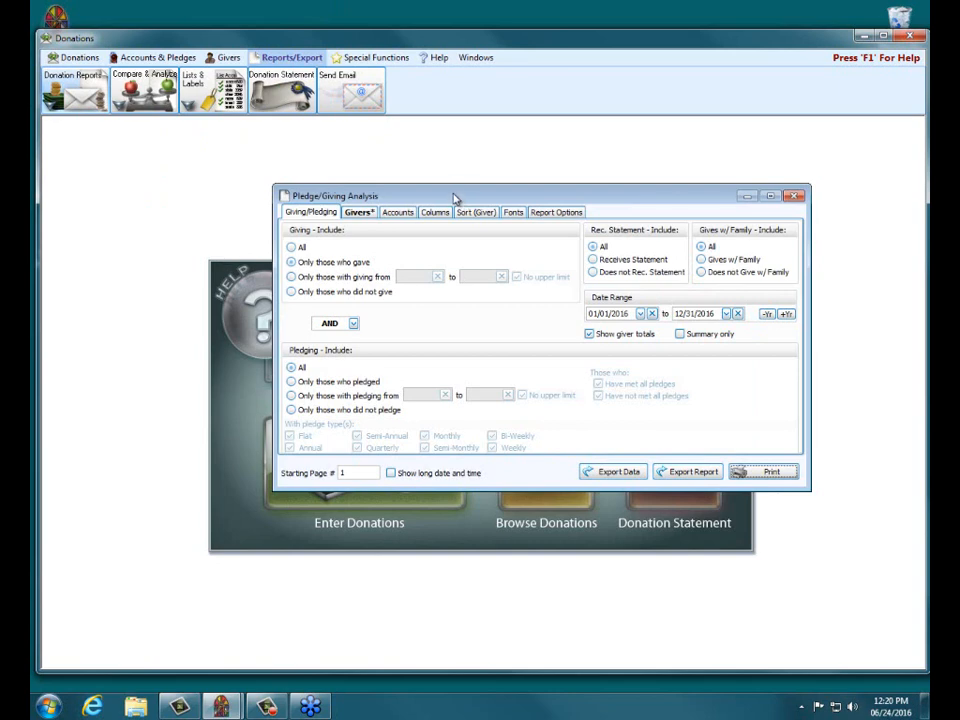
pyautogui.moveTo(451, 195); pyautogui.dragTo(383, 173)
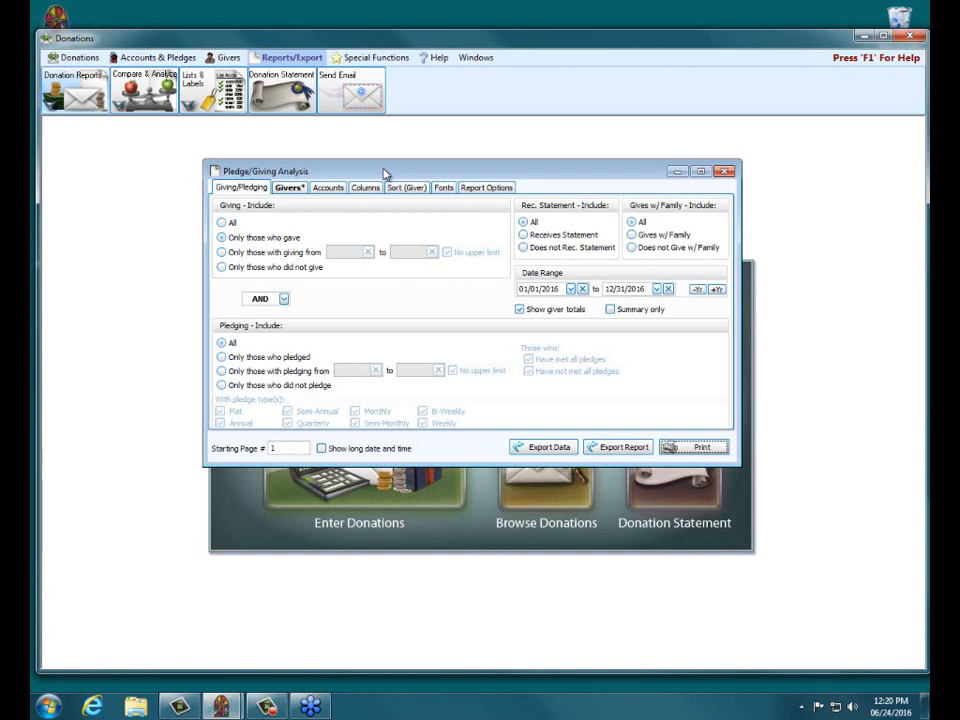
pyautogui.click(224, 223)
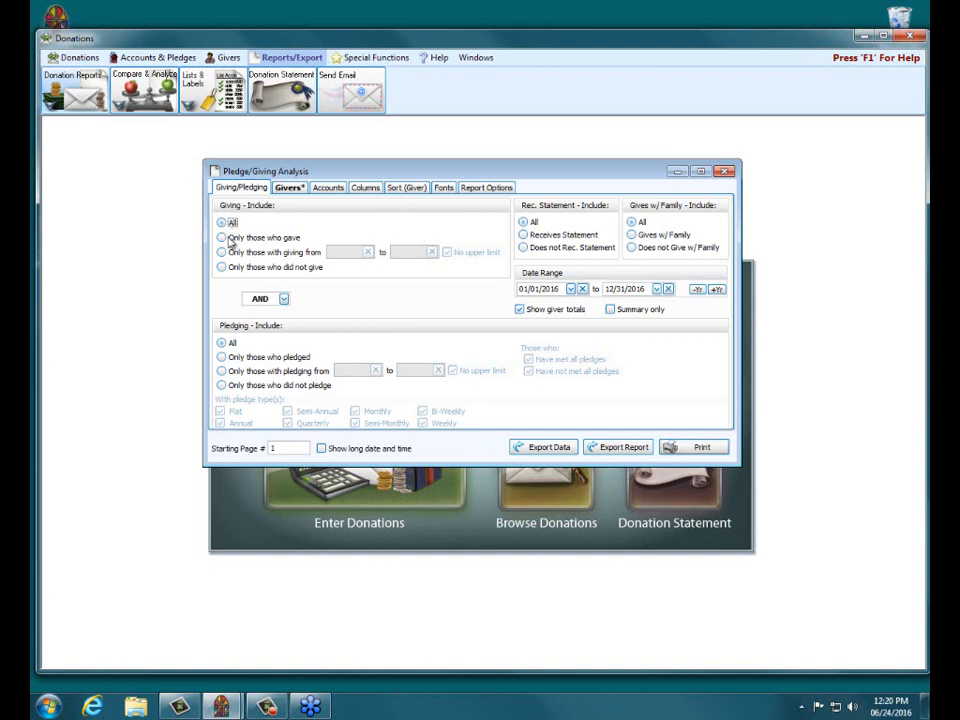
# Limit the report's pledging filter to only those who pledged and select the Parsonage renovation campaign
pyautogui.click(221, 358)
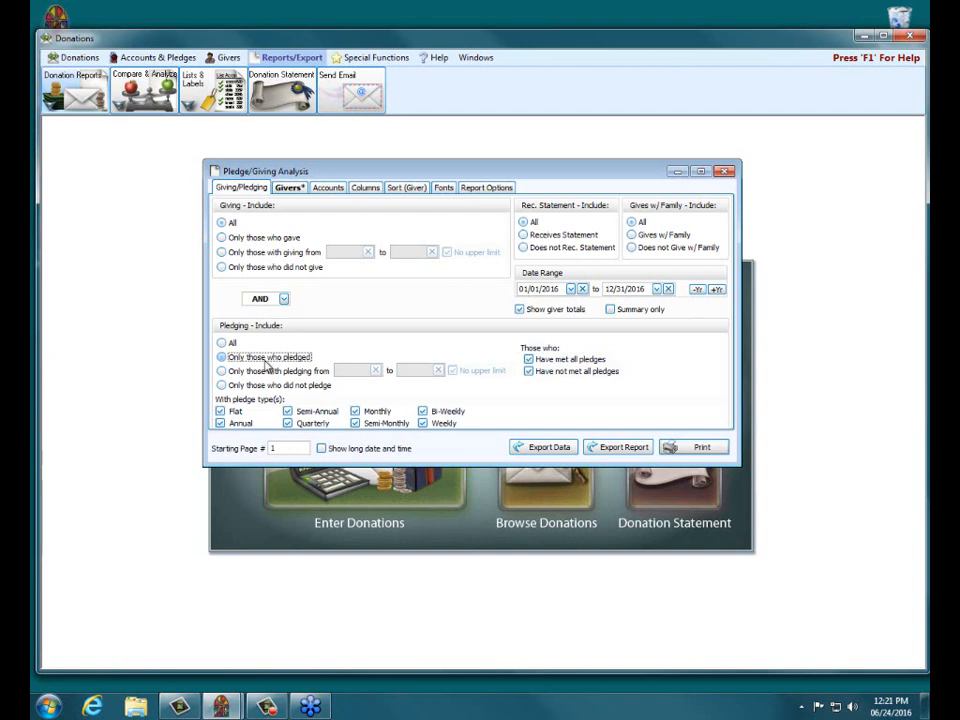
pyautogui.click(329, 189)
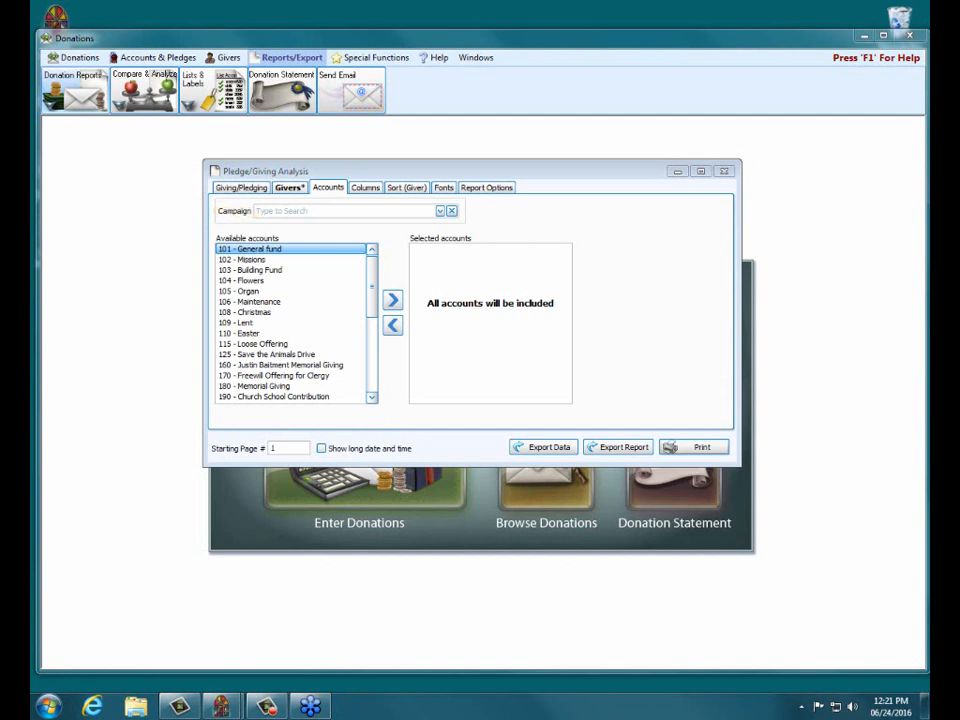
pyautogui.click(440, 211)
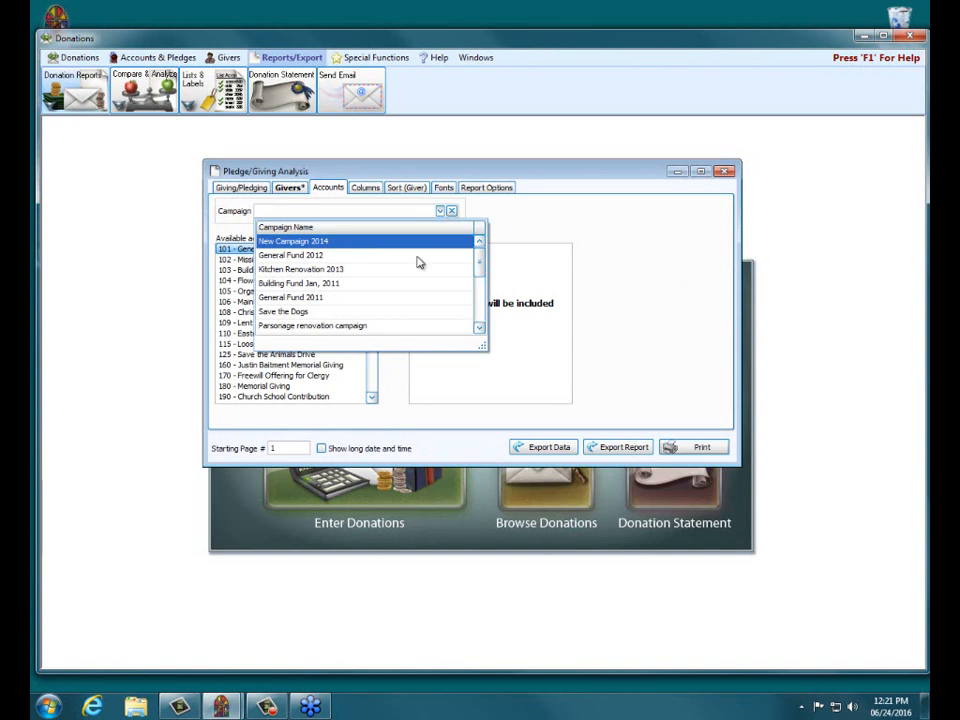
pyautogui.click(363, 327)
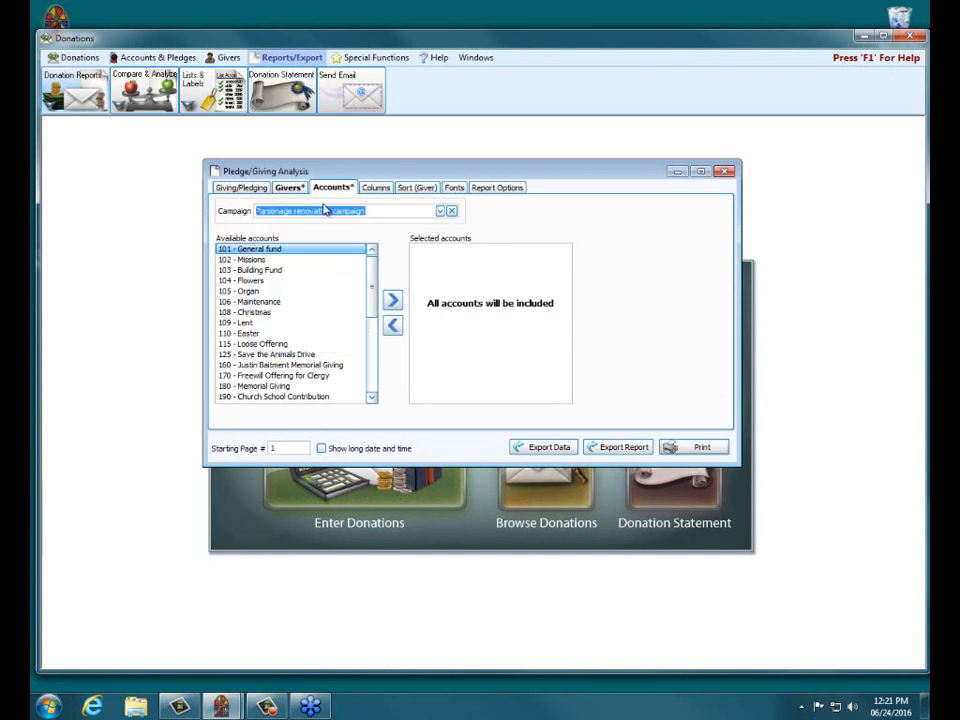
pyautogui.click(248, 190)
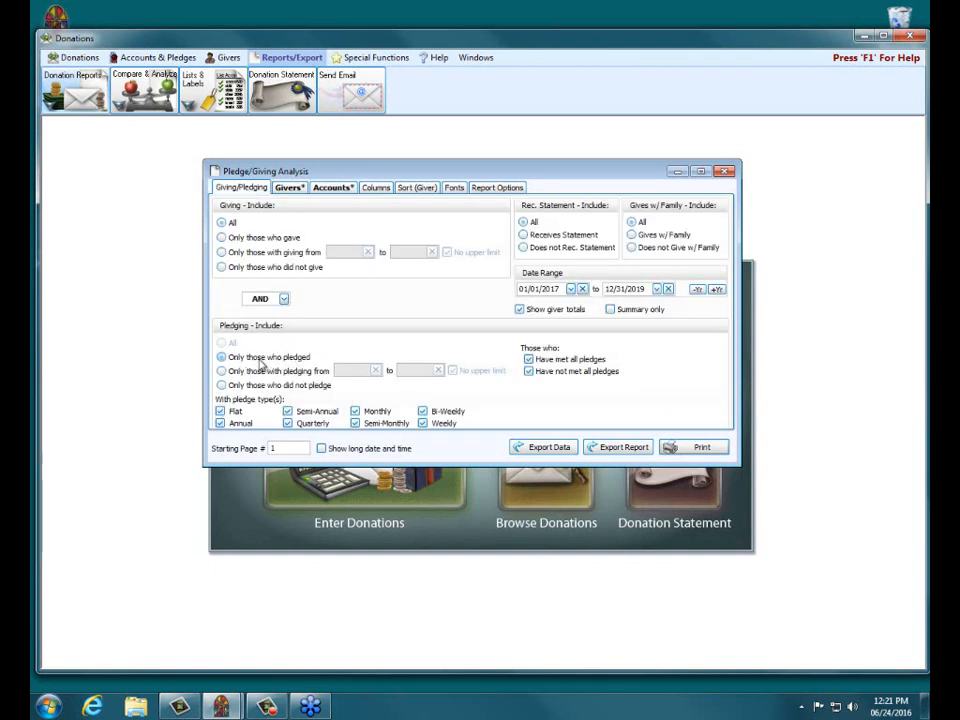
pyautogui.click(330, 189)
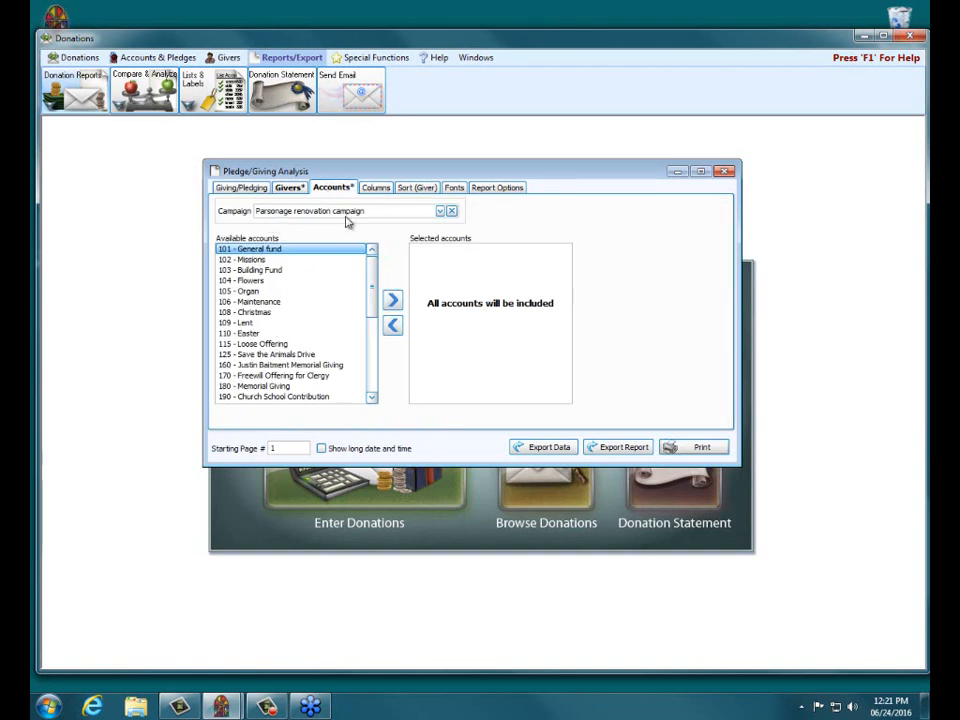
# Preview the Pledge/Giving Analysis report full-screen at 100% zoom, examine the givers' pledged and given totals, and close the preview
pyautogui.click(682, 446)
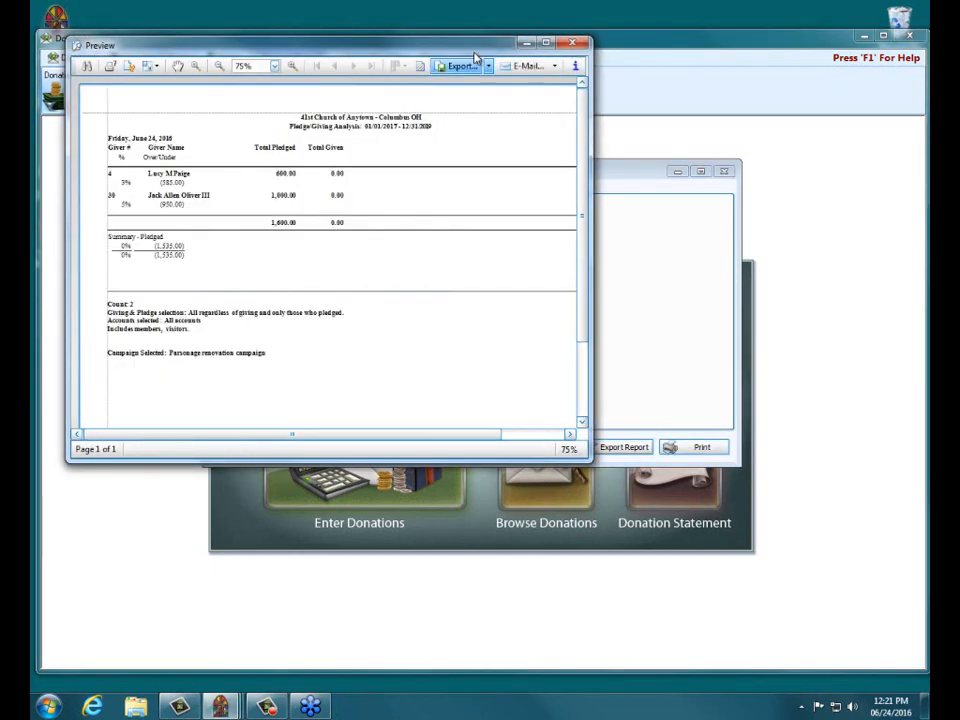
pyautogui.click(546, 43)
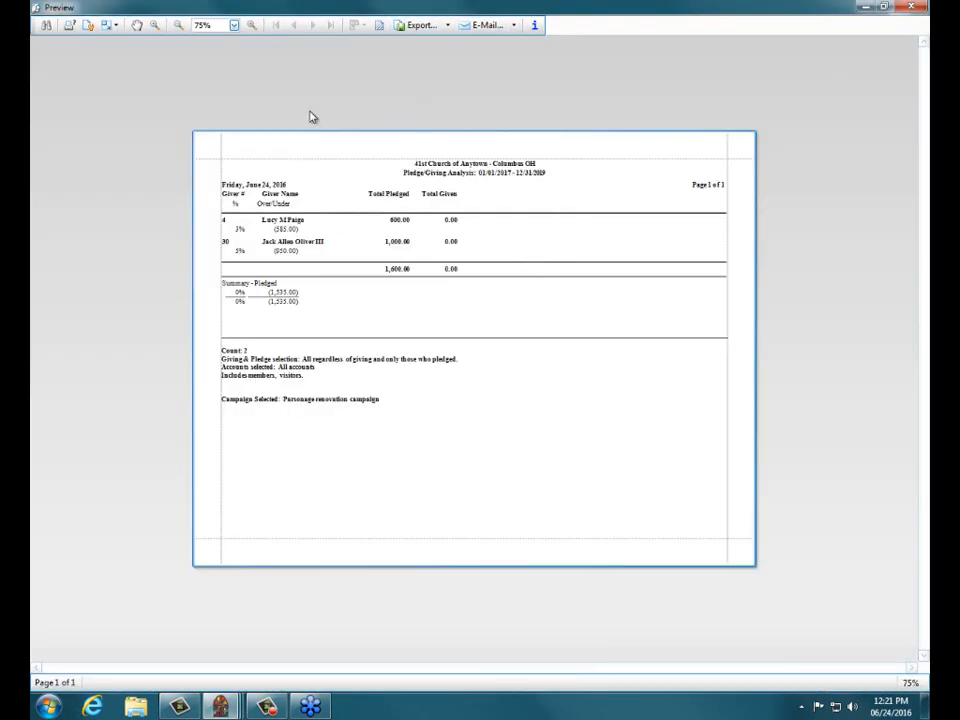
pyautogui.click(232, 25)
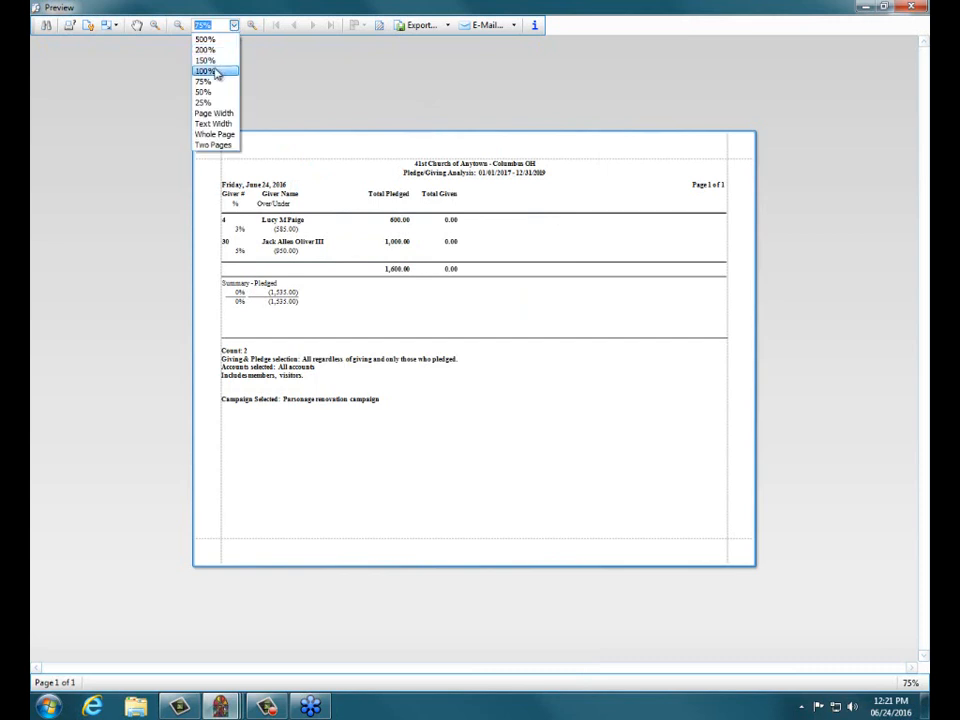
pyautogui.click(212, 71)
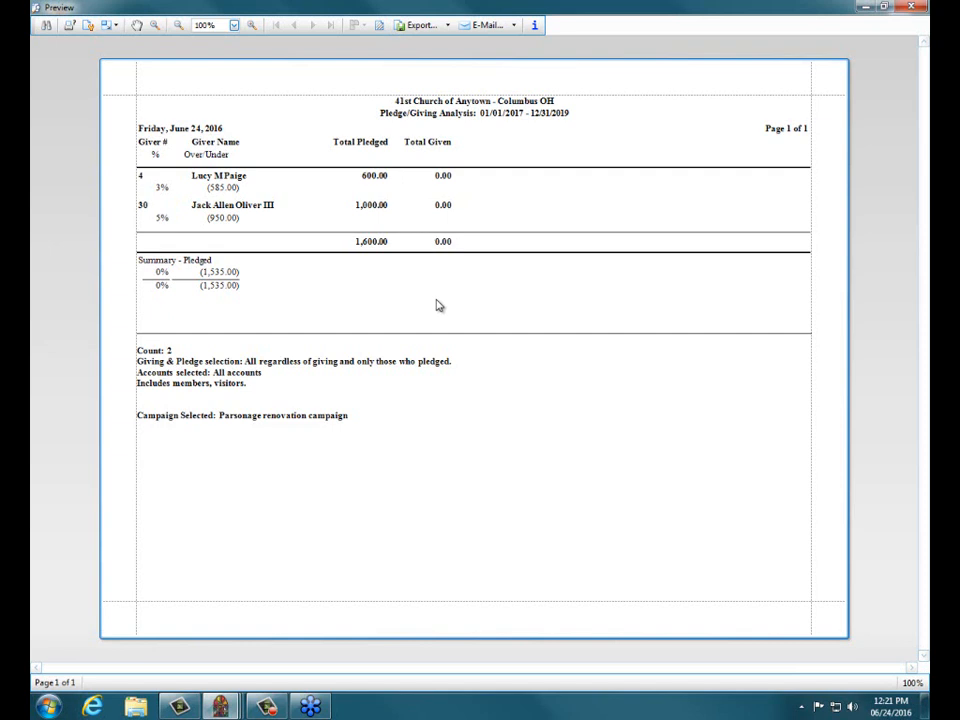
pyautogui.click(908, 8)
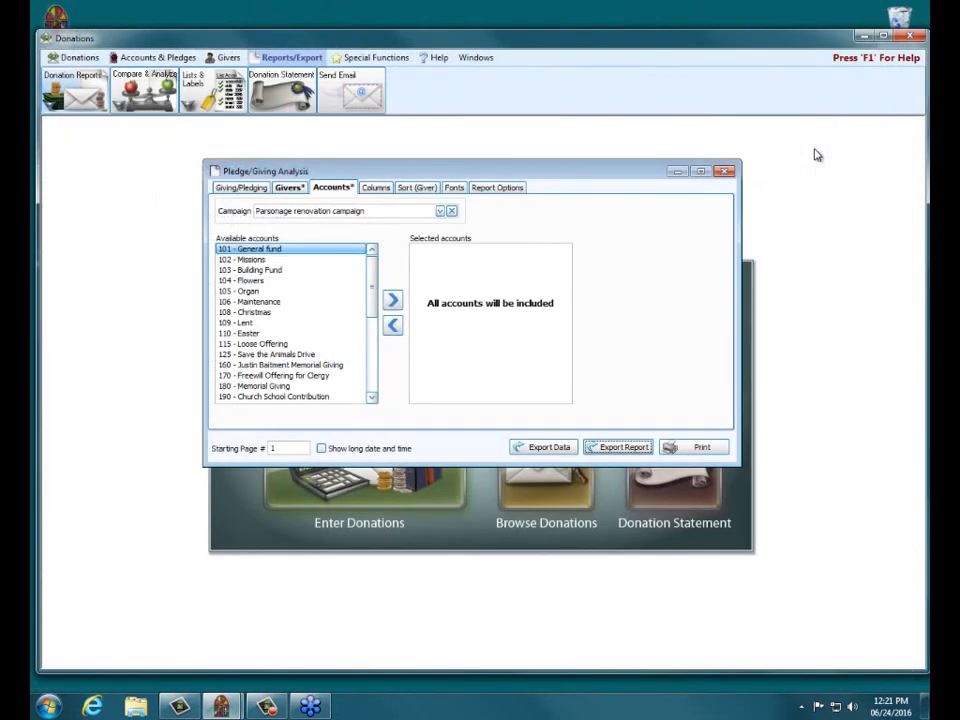